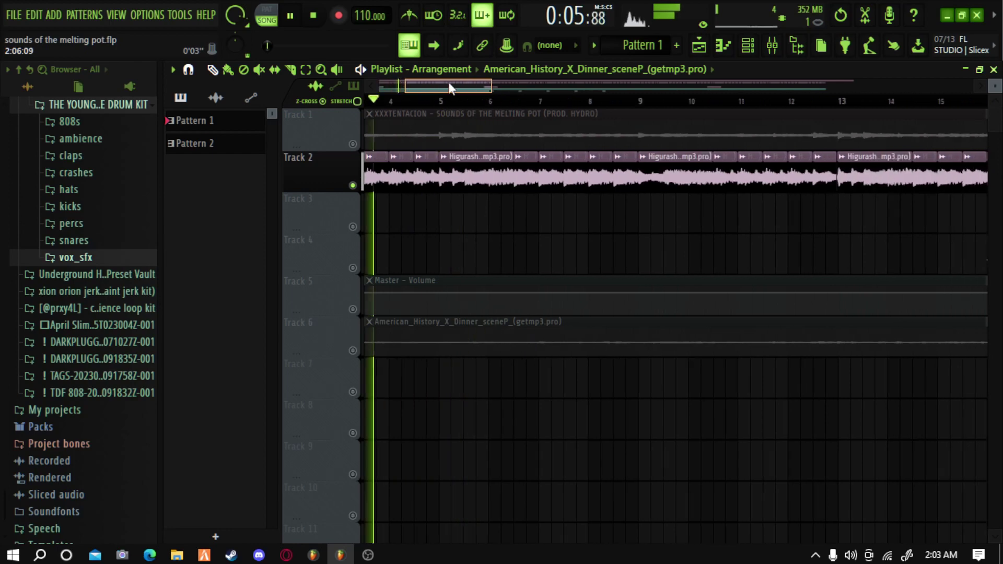
Play the soloed Higurashi melody clips on Track 2 and review how they continue towards bar 17
{"action": "left_click_drag", "start_coordinate": [448, 88], "coordinate": [513, 74]}
{"action": "left_click", "coordinate": [513, 74]}
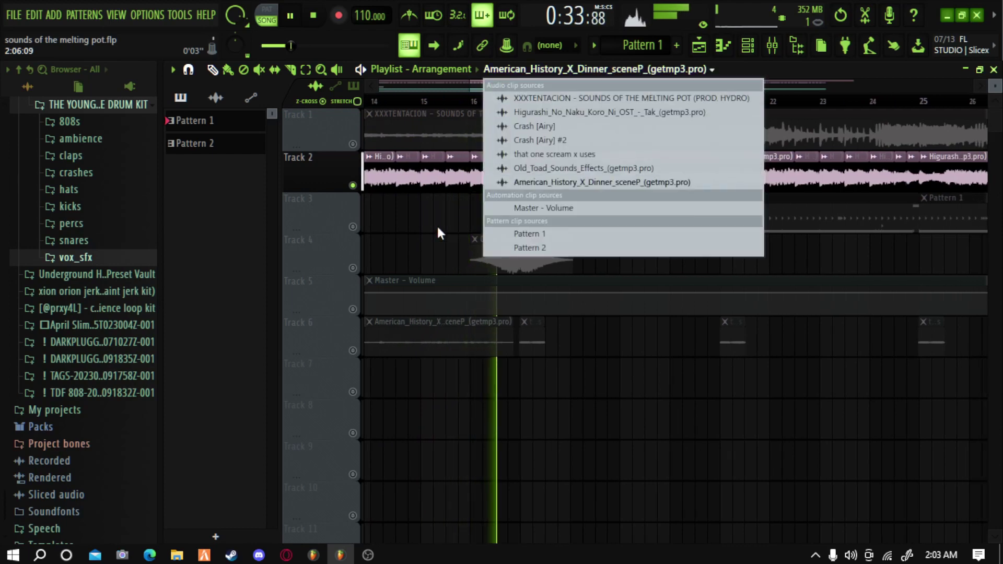
{"action": "left_click", "coordinate": [444, 234]}
{"action": "scroll", "coordinate": [505, 105], "scroll_direction": "down", "scroll_amount": 5}
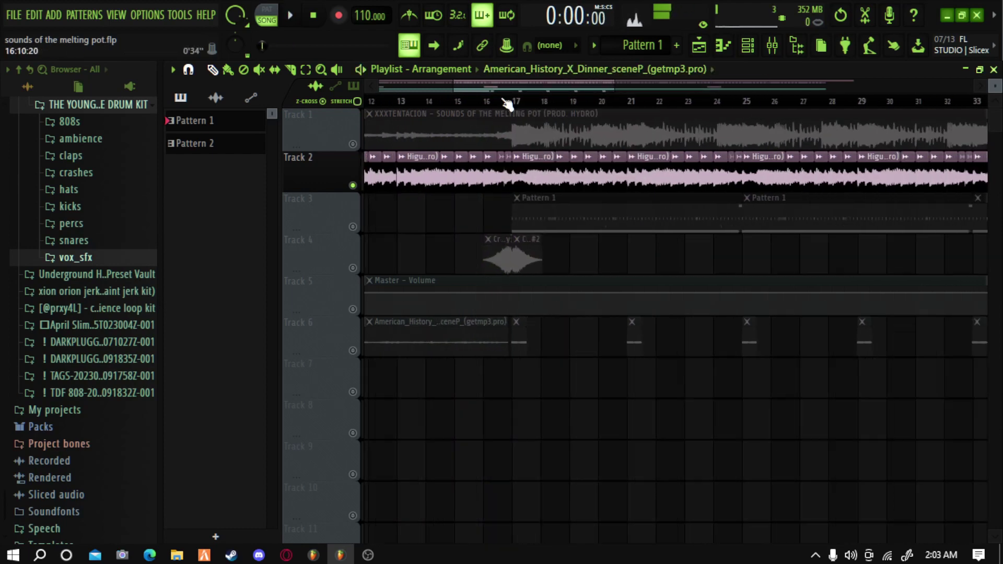
Solo Track 3 and open the first Pattern 1 clip at bar 17 in the piano roll
{"action": "right_click", "coordinate": [355, 230]}
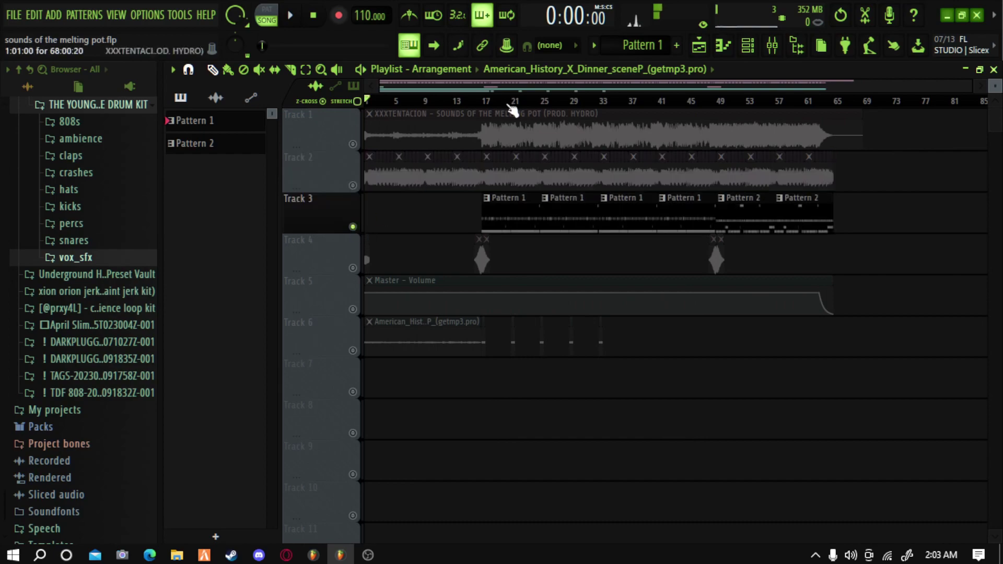
{"action": "scroll", "coordinate": [460, 102], "scroll_direction": "up", "scroll_amount": 5}
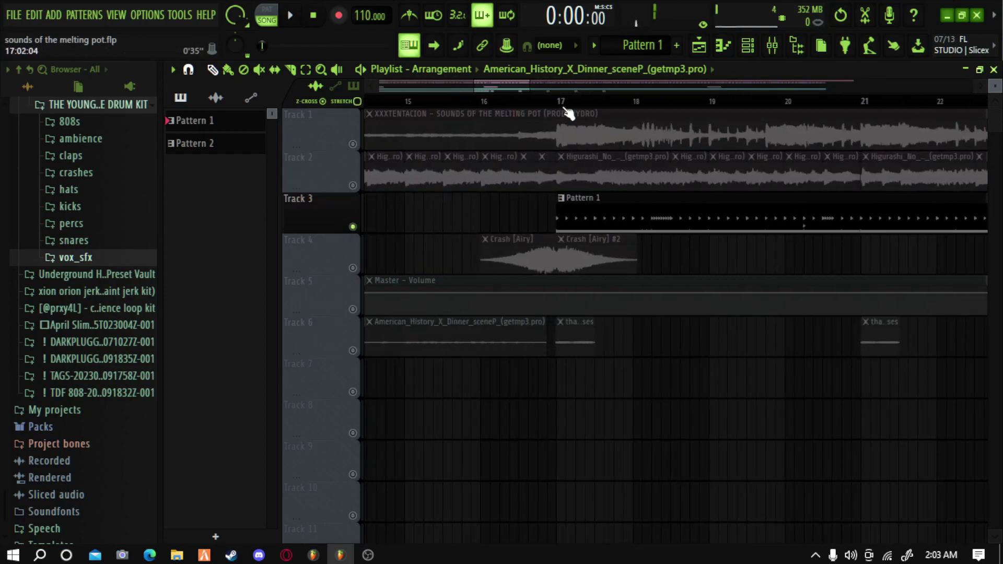
{"action": "double_click", "coordinate": [579, 206]}
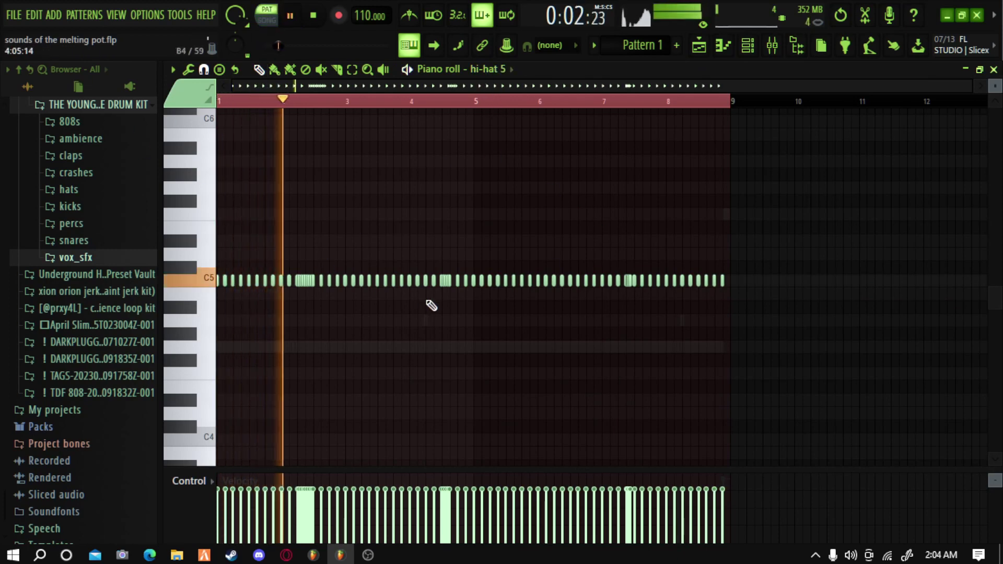
Review Pattern 1's snare, rack kick, Long 808, open hat and cymbal notes channel by channel, and close the piano roll
{"action": "scroll", "coordinate": [491, 71], "scroll_direction": "down", "scroll_amount": 1}
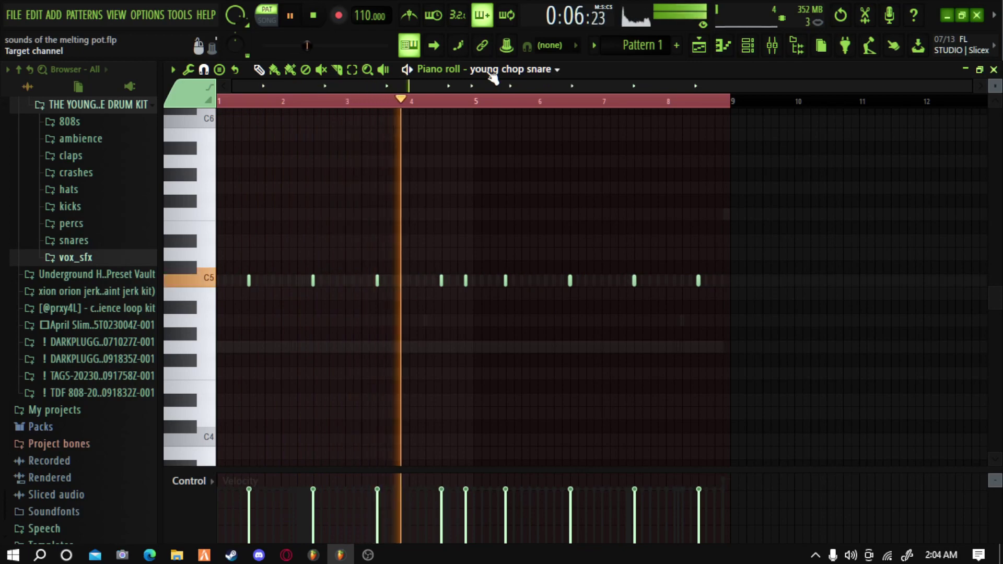
{"action": "scroll", "coordinate": [492, 74], "scroll_direction": "down", "scroll_amount": 1}
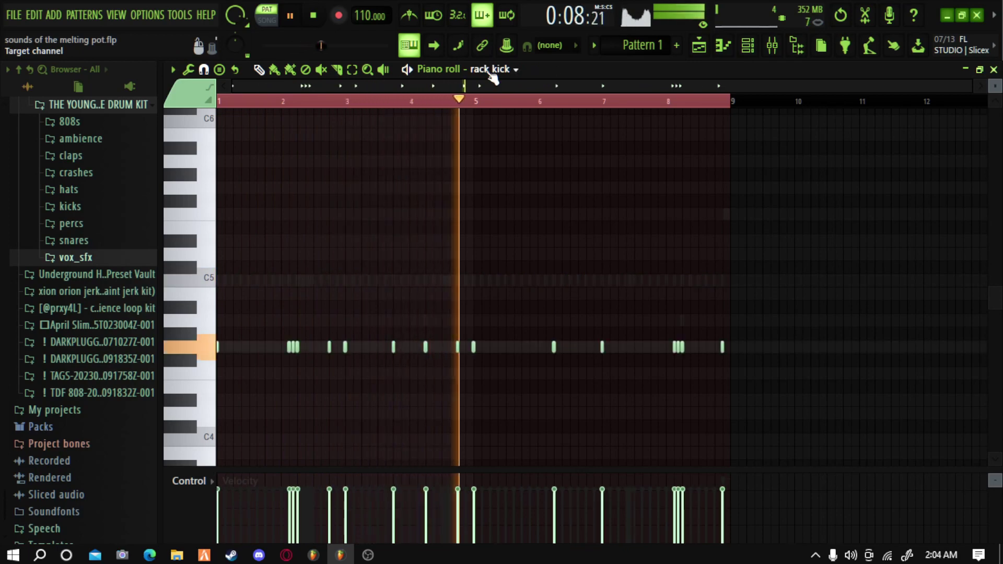
{"action": "scroll", "coordinate": [492, 74], "scroll_direction": "down", "scroll_amount": 1}
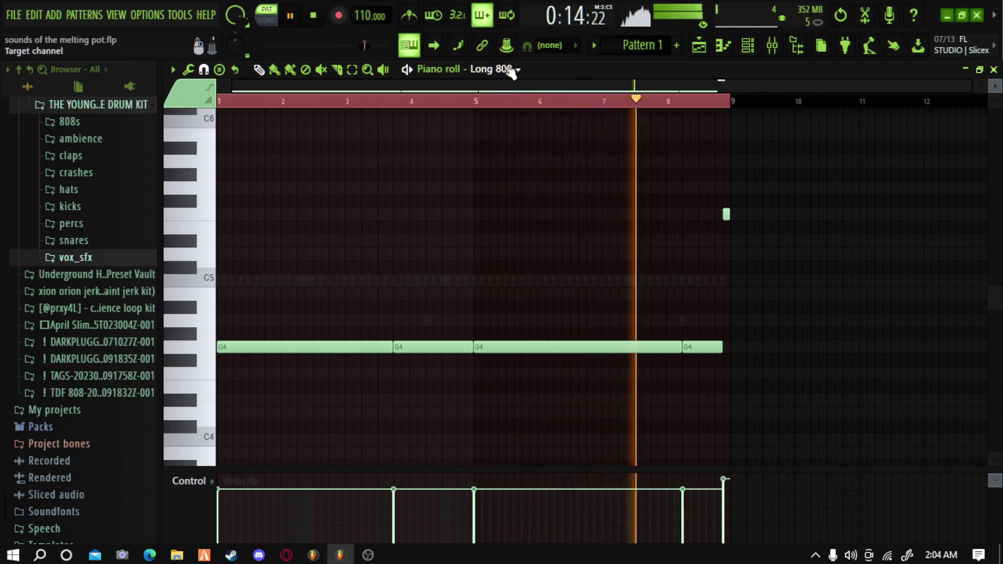
{"action": "scroll", "coordinate": [511, 72], "scroll_direction": "down", "scroll_amount": 1}
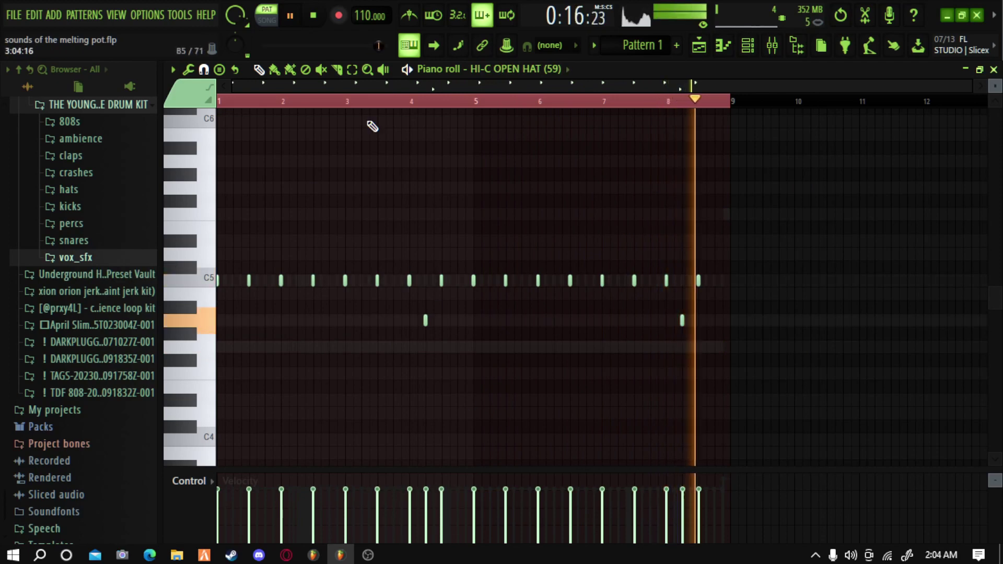
{"action": "scroll", "coordinate": [486, 69], "scroll_direction": "down", "scroll_amount": 1}
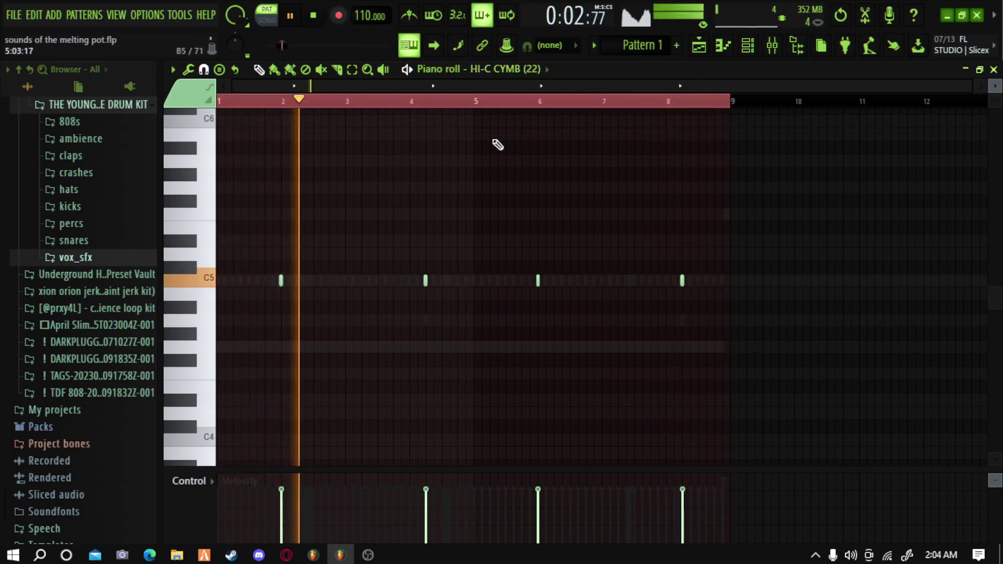
{"action": "scroll", "coordinate": [470, 69], "scroll_direction": "down", "scroll_amount": 1}
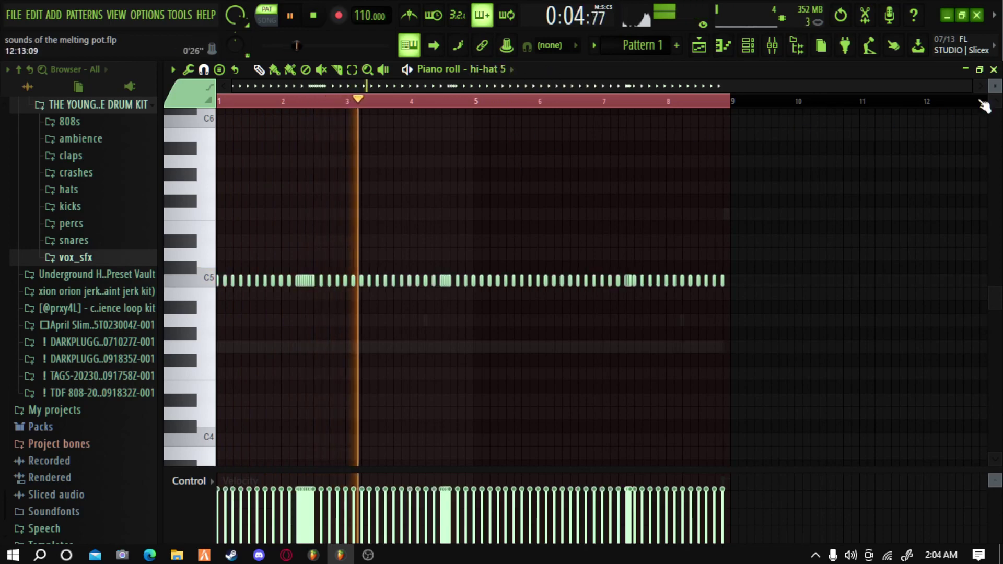
{"action": "left_click", "coordinate": [981, 70]}
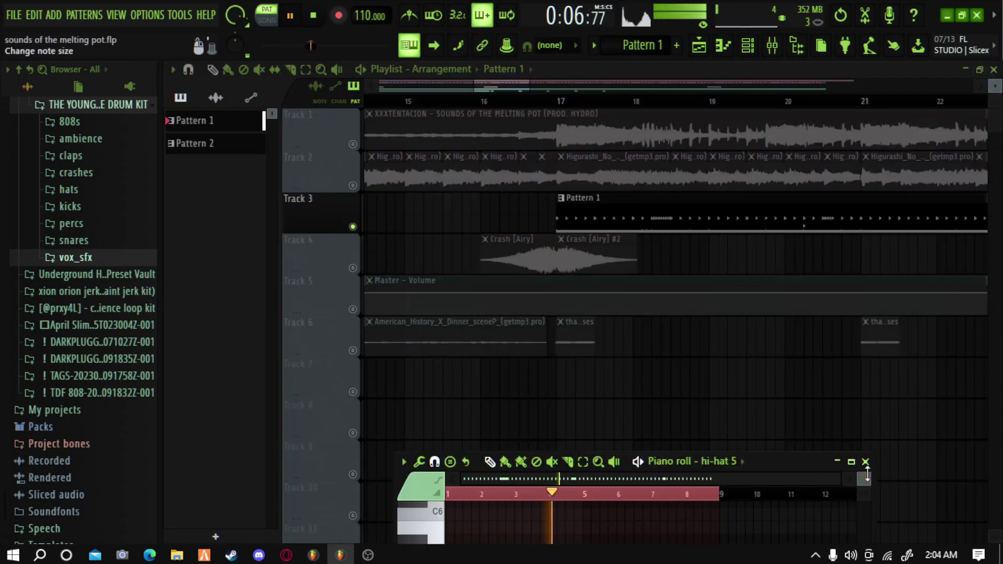
{"action": "left_click", "coordinate": [865, 462]}
Open the Pattern 2 clip at bar 49 in a maximized piano roll and play the pattern
{"action": "scroll", "coordinate": [593, 116], "scroll_direction": "down", "scroll_amount": 6}
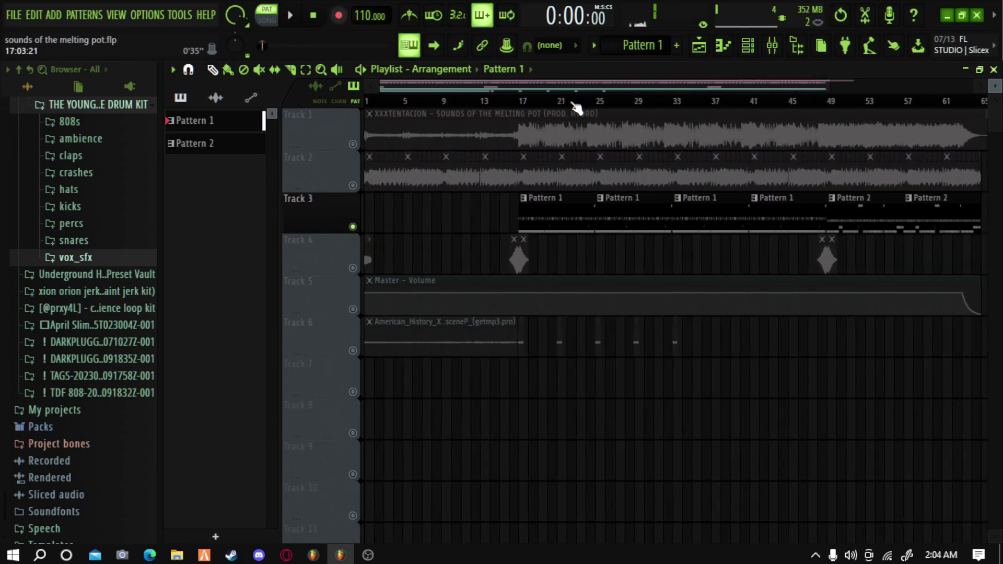
{"action": "scroll", "coordinate": [739, 112], "scroll_direction": "up", "scroll_amount": 6}
{"action": "double_click", "coordinate": [696, 204]}
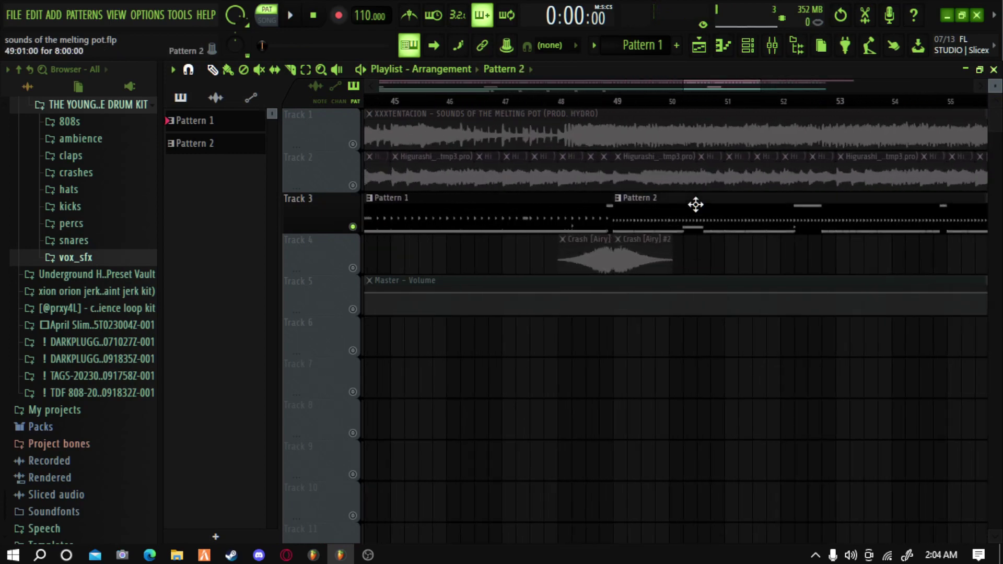
{"action": "left_click", "coordinate": [851, 462]}
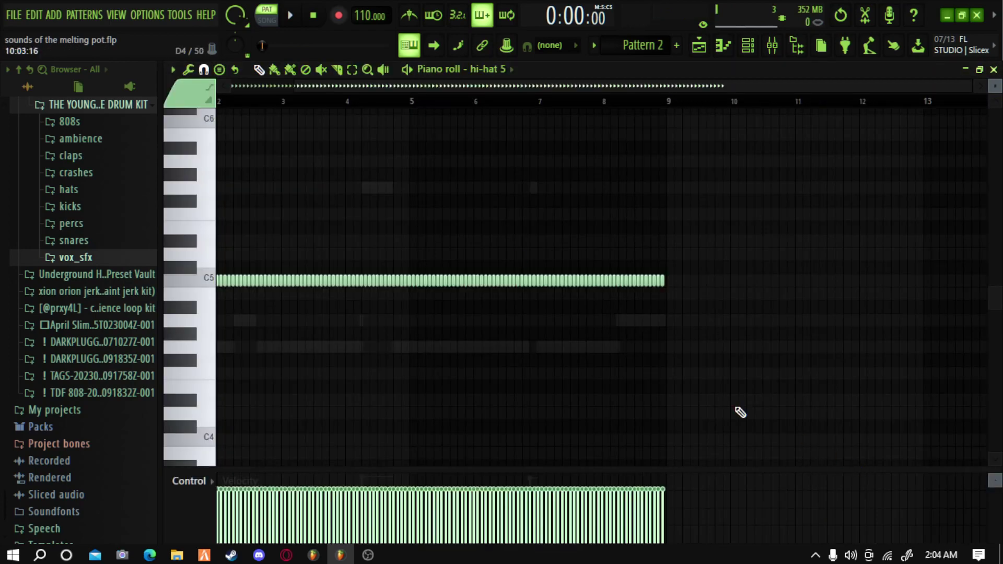
{"action": "key", "text": "space"}
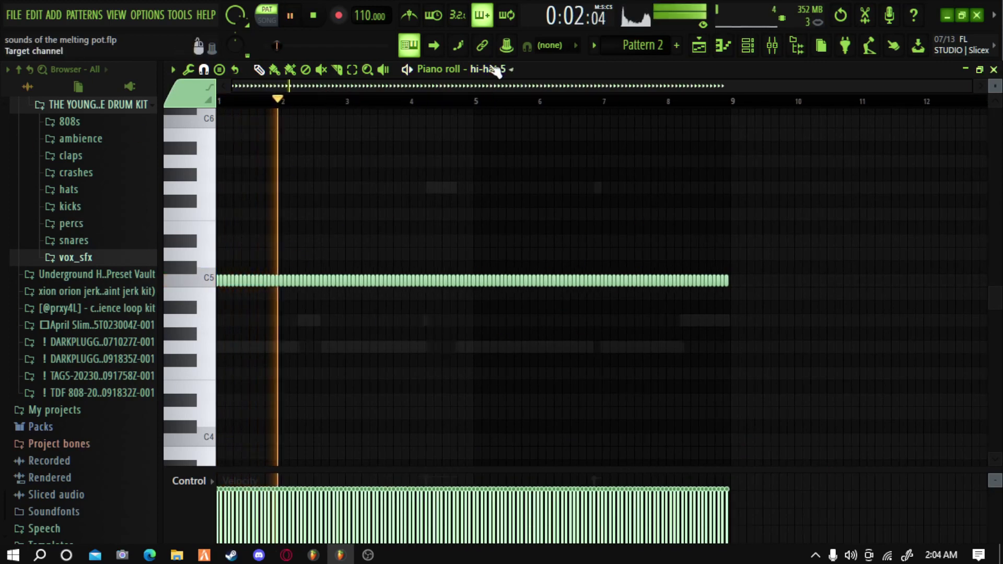
Examine Pattern 2's young chop snare and rack kick notes during playback
{"action": "scroll", "coordinate": [477, 68], "scroll_direction": "down", "scroll_amount": 2}
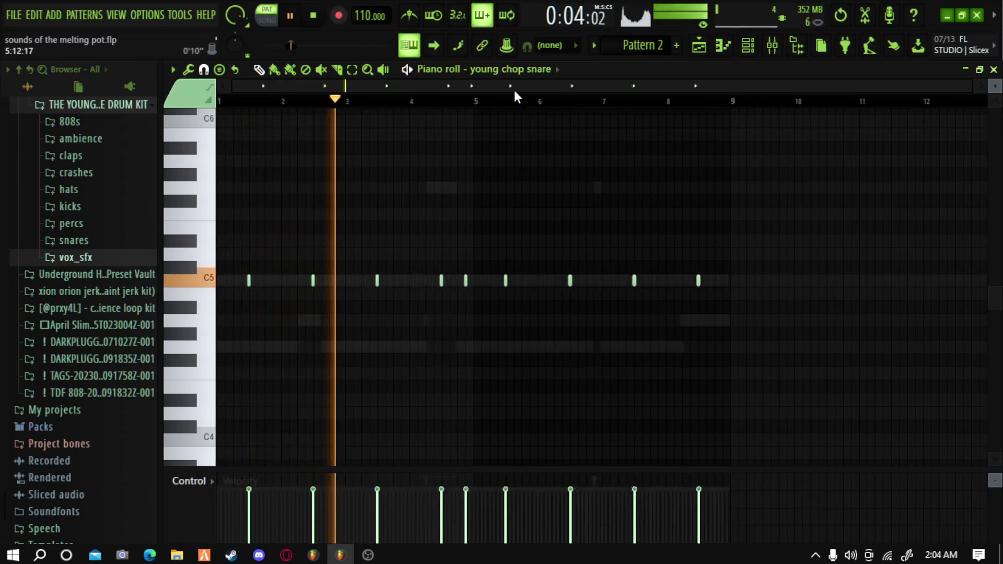
{"action": "scroll", "coordinate": [501, 69], "scroll_direction": "down", "scroll_amount": 1}
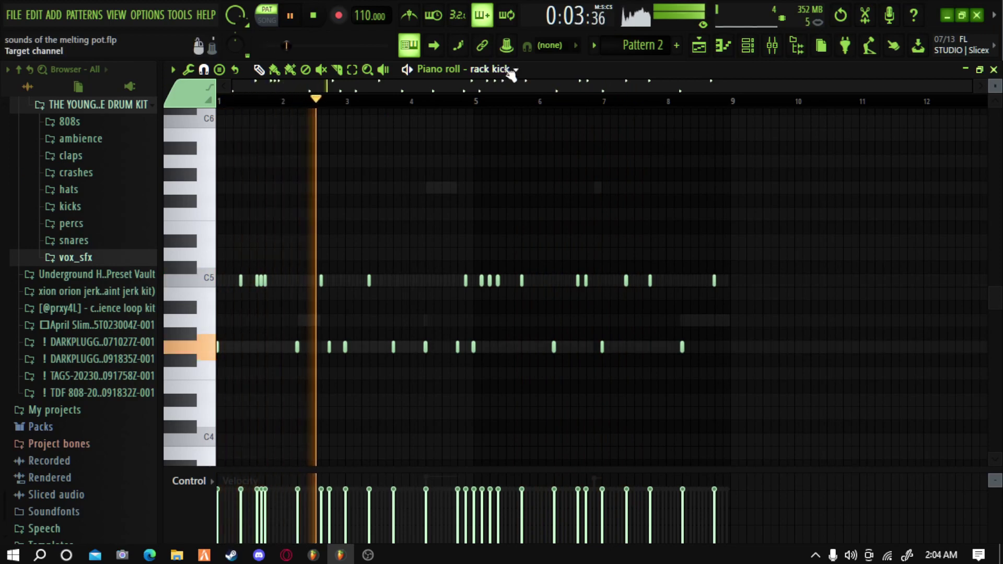
{"action": "scroll", "coordinate": [507, 70], "scroll_direction": "down", "scroll_amount": 1}
{"action": "scroll", "coordinate": [509, 76], "scroll_direction": "up", "scroll_amount": 1}
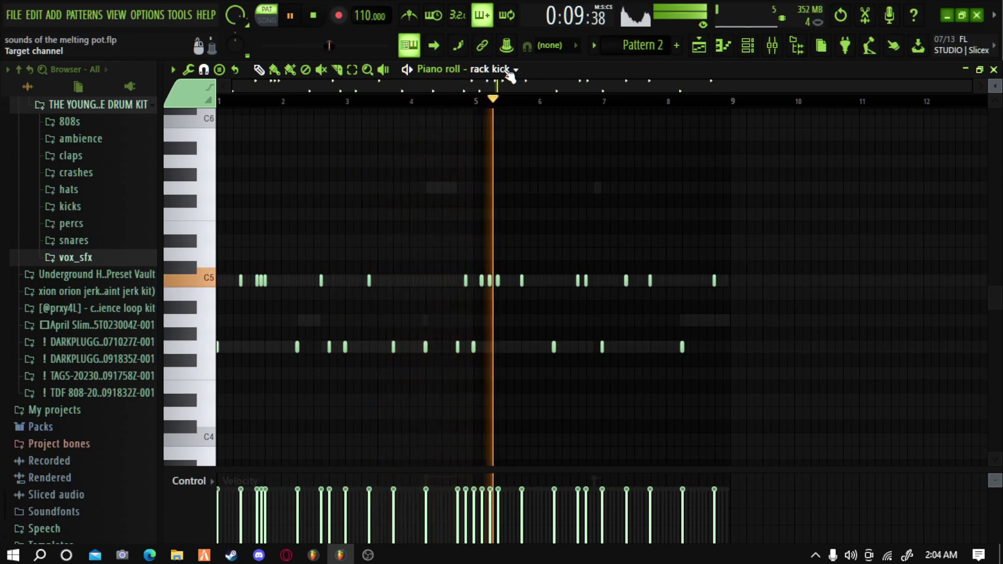
Select the lower row of rack kick notes in Pattern 2 and transpose them from G4 up to C5
{"action": "left_click_drag", "start_coordinate": [761, 338], "coordinate": [217, 406]}
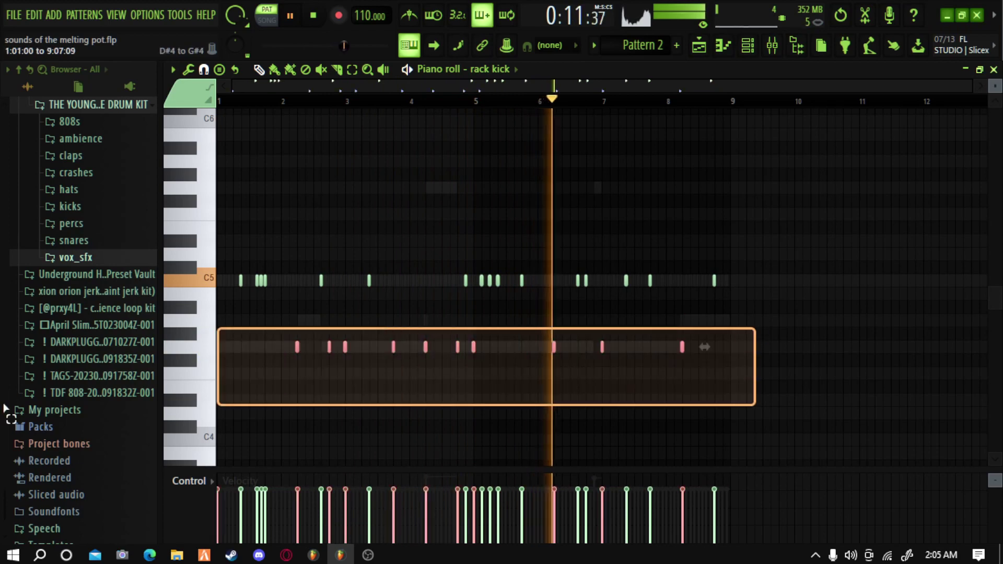
{"action": "key", "text": "shift+Up"}
{"action": "key", "text": "shift+Up"}
{"action": "key", "text": "shift+Up"}
{"action": "key", "text": "shift+Up"}
{"action": "key", "text": "shift+Up"}
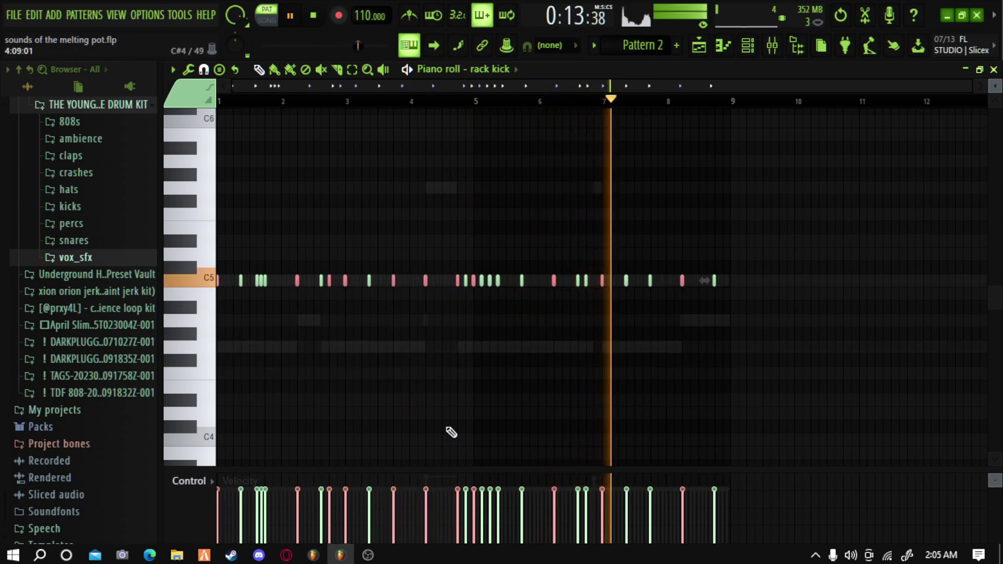
Review Pattern 2's Long 808, HI-C OPEN HAT (59) and HI-C CYMB (22) notes, and close the piano roll
{"action": "scroll", "coordinate": [496, 68], "scroll_direction": "down", "scroll_amount": 1}
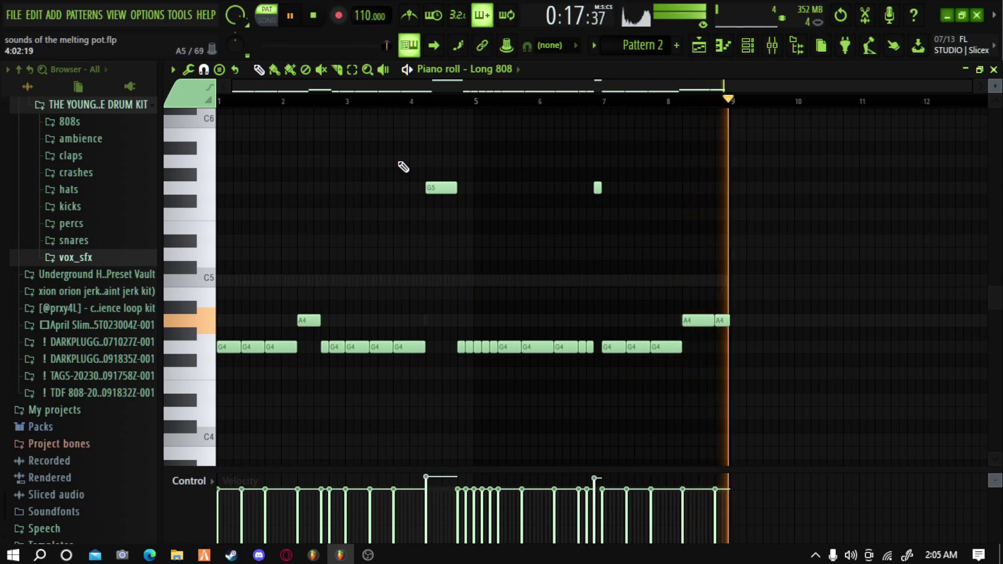
{"action": "scroll", "coordinate": [497, 76], "scroll_direction": "down", "scroll_amount": 1}
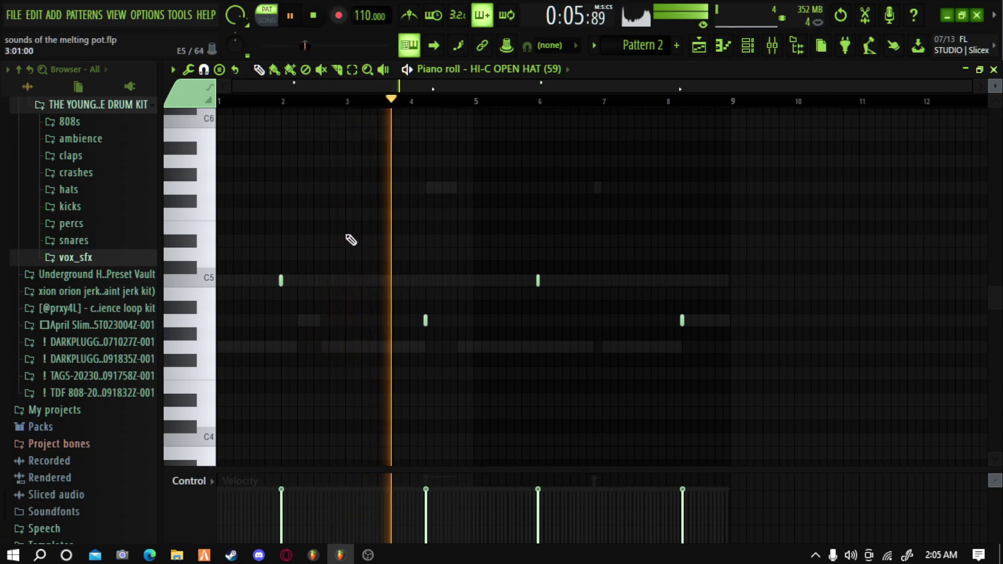
{"action": "scroll", "coordinate": [488, 86], "scroll_direction": "down", "scroll_amount": 1}
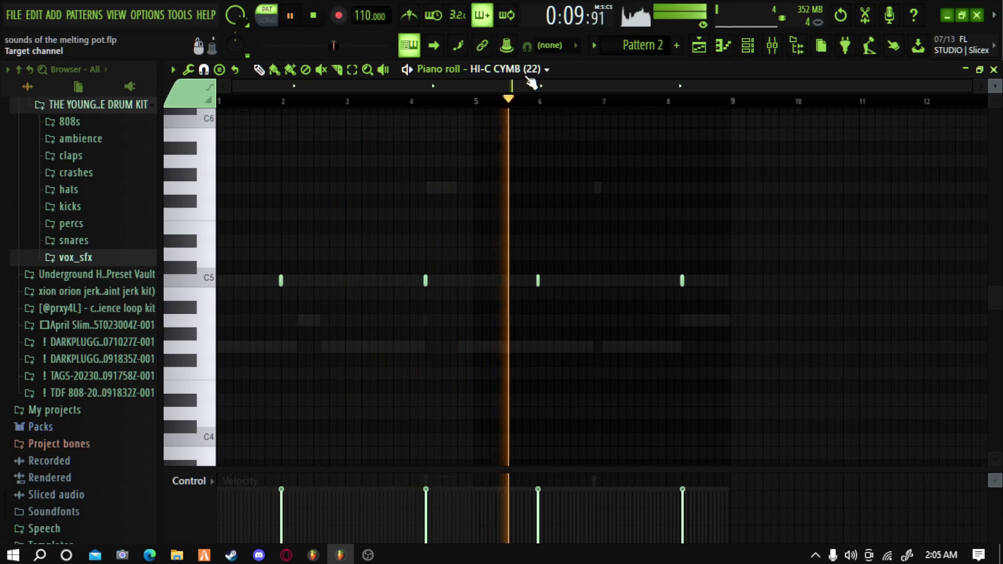
{"action": "scroll", "coordinate": [518, 81], "scroll_direction": "down", "scroll_amount": 1}
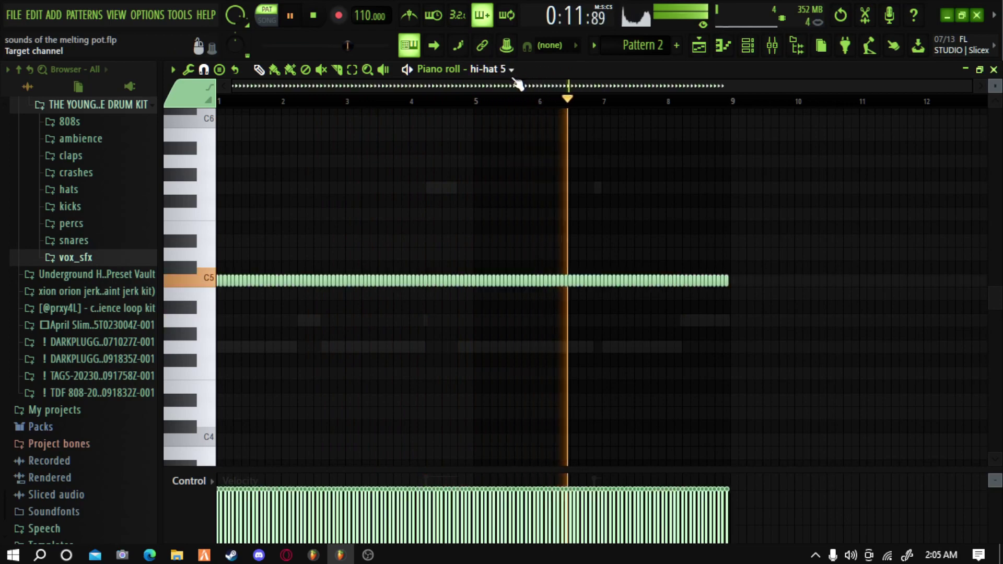
{"action": "left_click", "coordinate": [994, 70]}
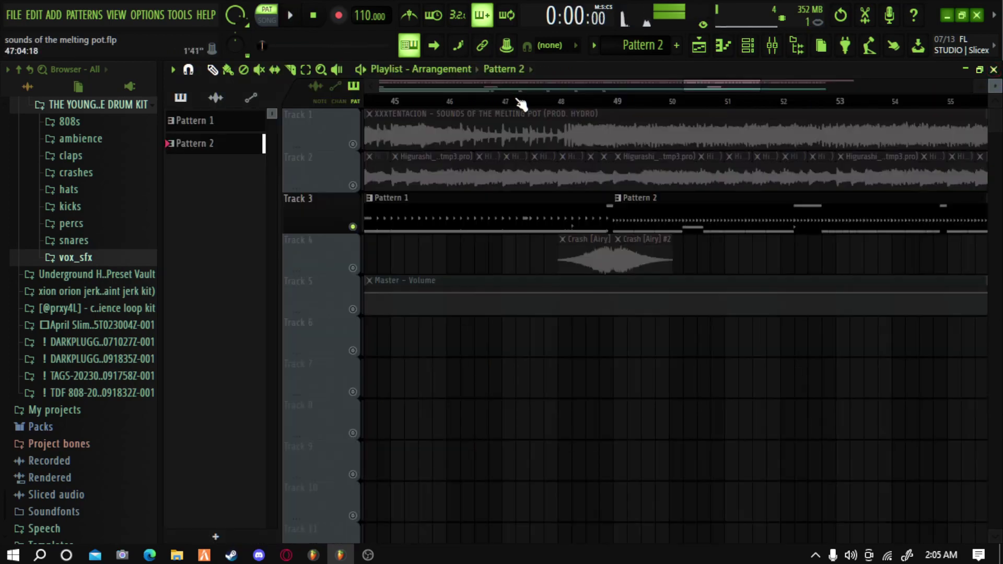
Solo Track 4 and play the two Crash [Airy] clips from bar 16
{"action": "scroll", "coordinate": [521, 105], "scroll_direction": "down", "scroll_amount": 5}
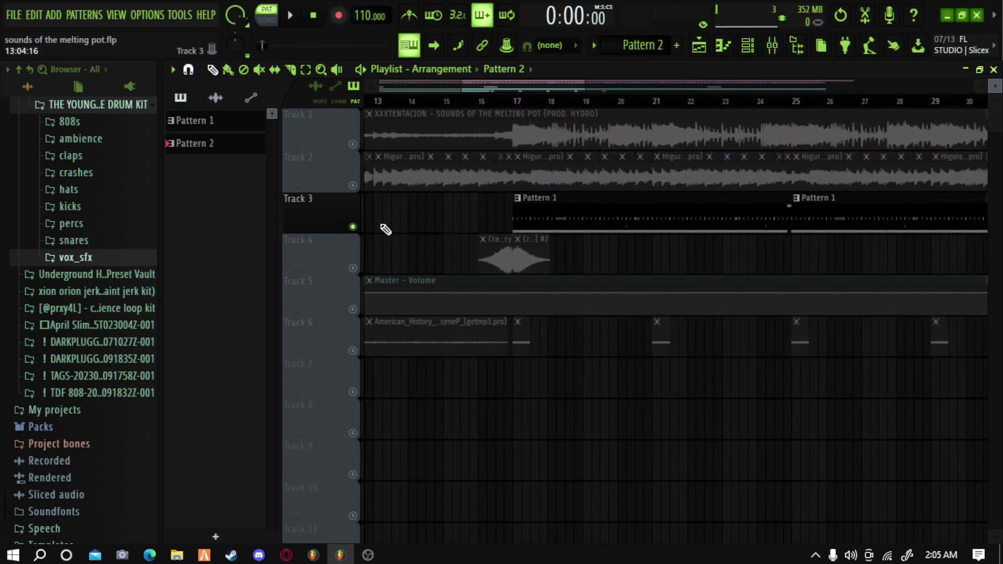
{"action": "right_click", "coordinate": [353, 268]}
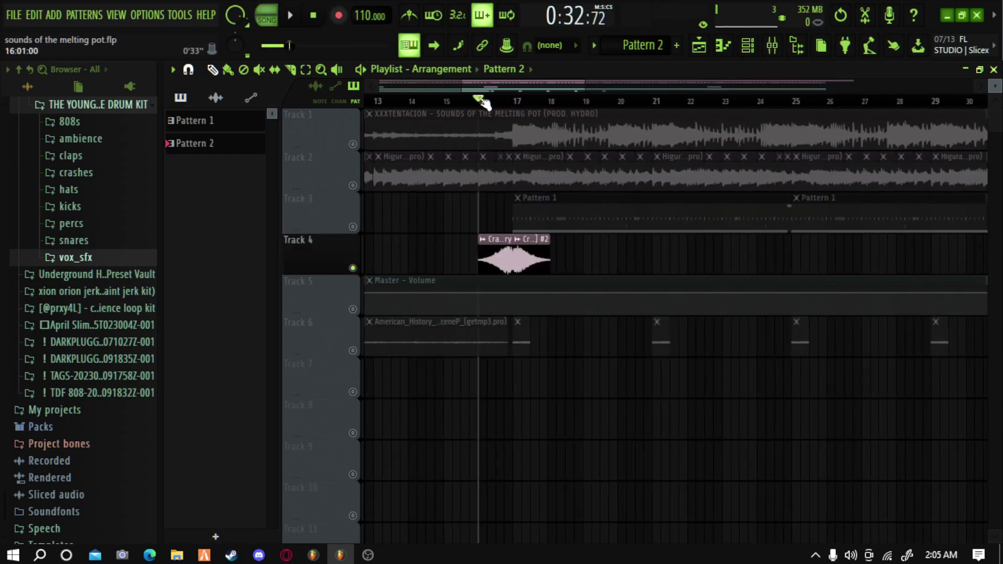
{"action": "key", "text": "space"}
{"action": "scroll", "coordinate": [511, 106], "scroll_direction": "up", "scroll_amount": 3}
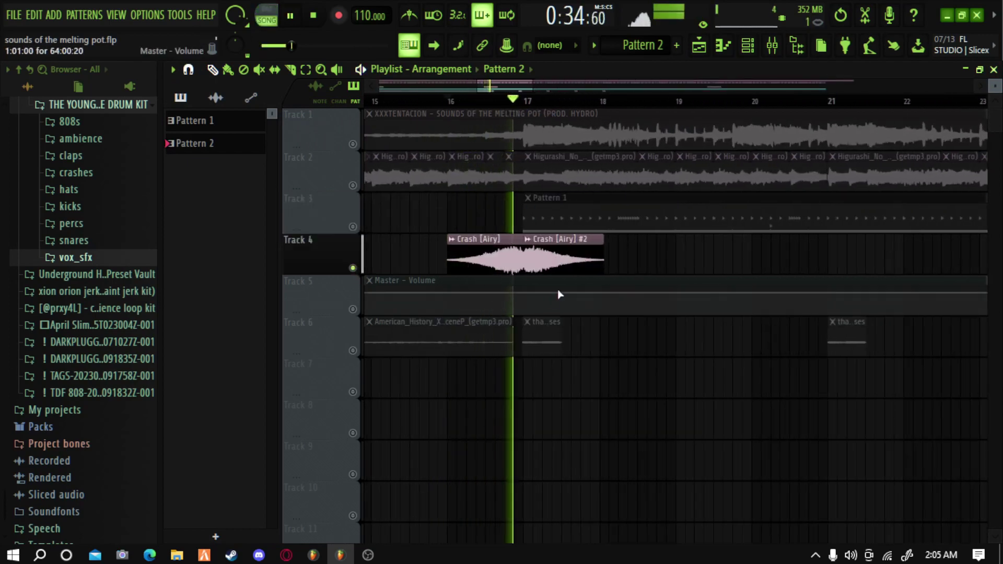
Solo Track 6 and inspect the scream sample clip starting around bar 17 and its repeats across the arrangement
{"action": "right_click", "coordinate": [352, 351]}
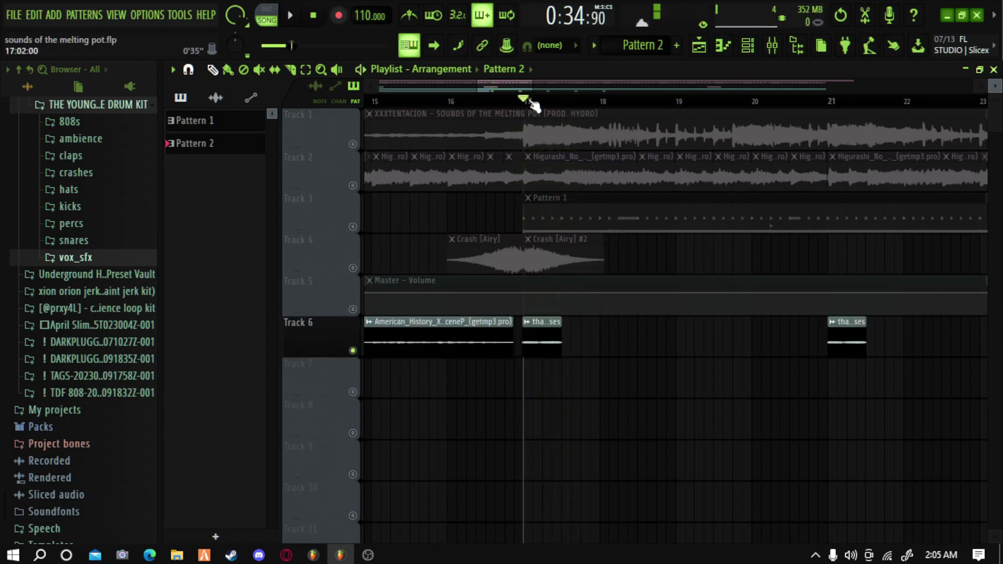
{"action": "scroll", "coordinate": [531, 100], "scroll_direction": "up", "scroll_amount": 5}
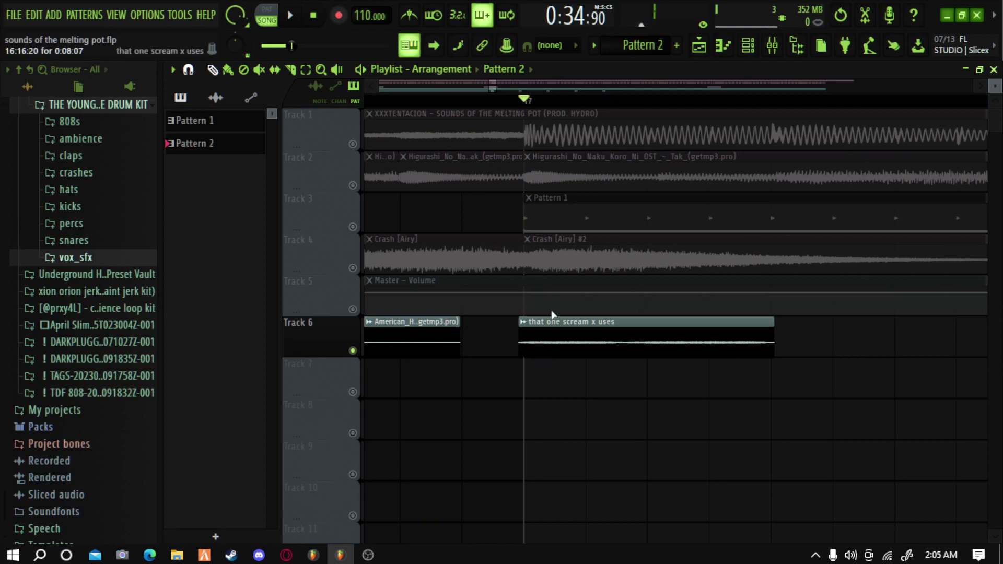
{"action": "scroll", "coordinate": [547, 111], "scroll_direction": "down", "scroll_amount": 3}
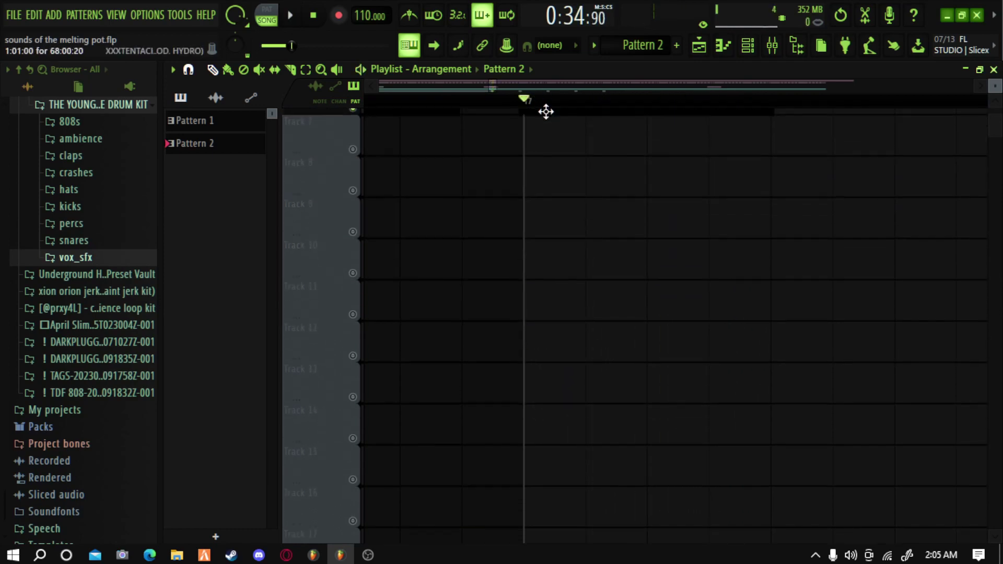
{"action": "scroll", "coordinate": [538, 104], "scroll_direction": "down", "scroll_amount": 4}
{"action": "scroll", "coordinate": [538, 104], "scroll_direction": "down", "scroll_amount": 3}
{"action": "scroll", "coordinate": [432, 370], "scroll_direction": "up", "scroll_amount": 3}
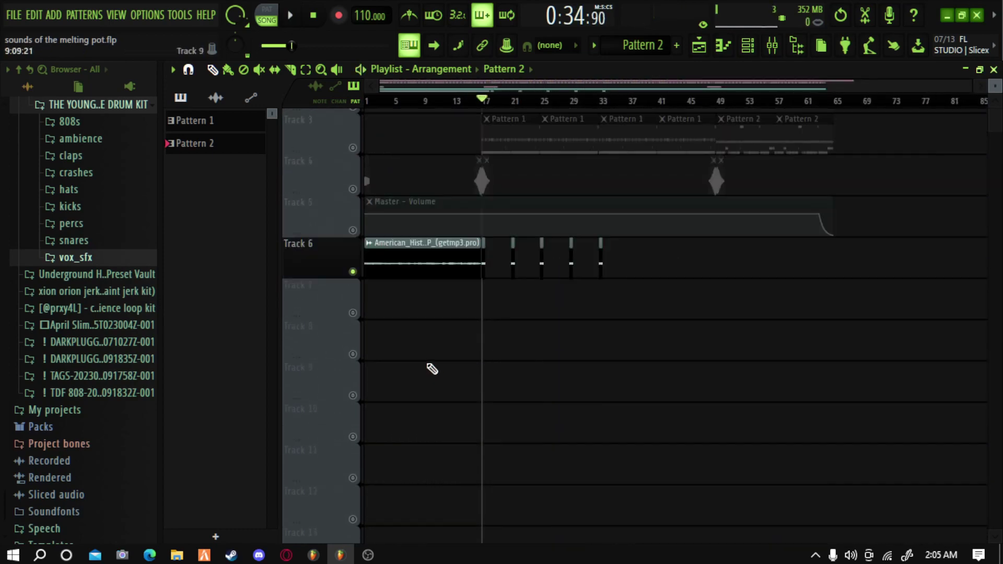
Solo Track 2 and play its melody clips from about bar 7
{"action": "right_click", "coordinate": [352, 186]}
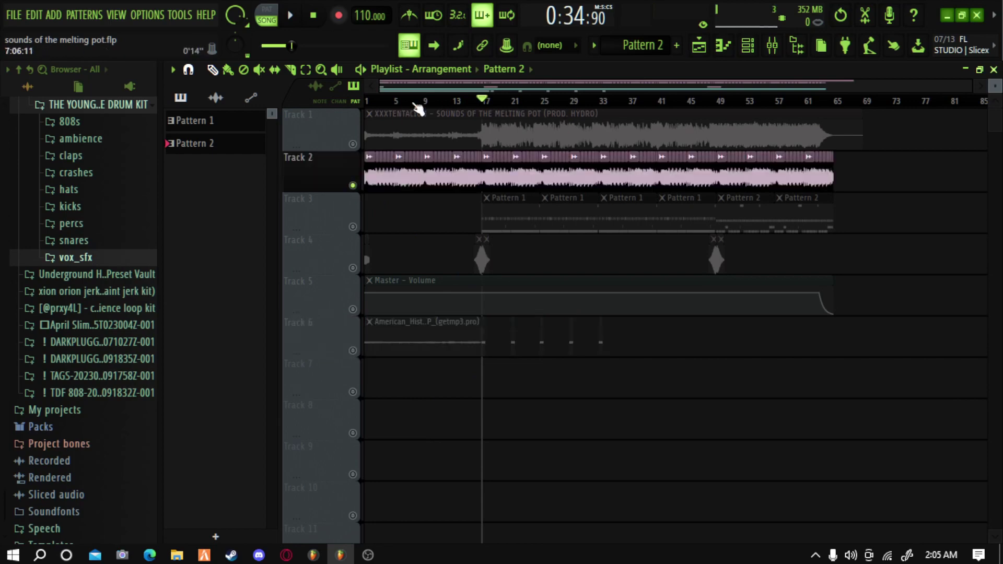
{"action": "left_click", "coordinate": [748, 47]}
{"action": "left_click", "coordinate": [748, 47]}
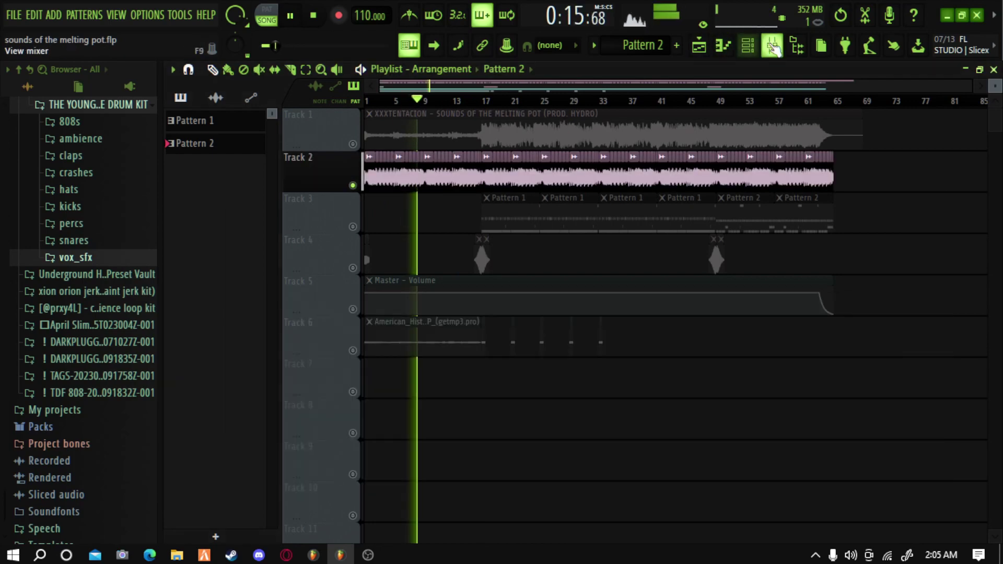
Open the mixer and examine the first Fruity parametric EQ 2 and first Fruity Reeverb 2 on Insert 1
{"action": "left_click", "coordinate": [772, 46]}
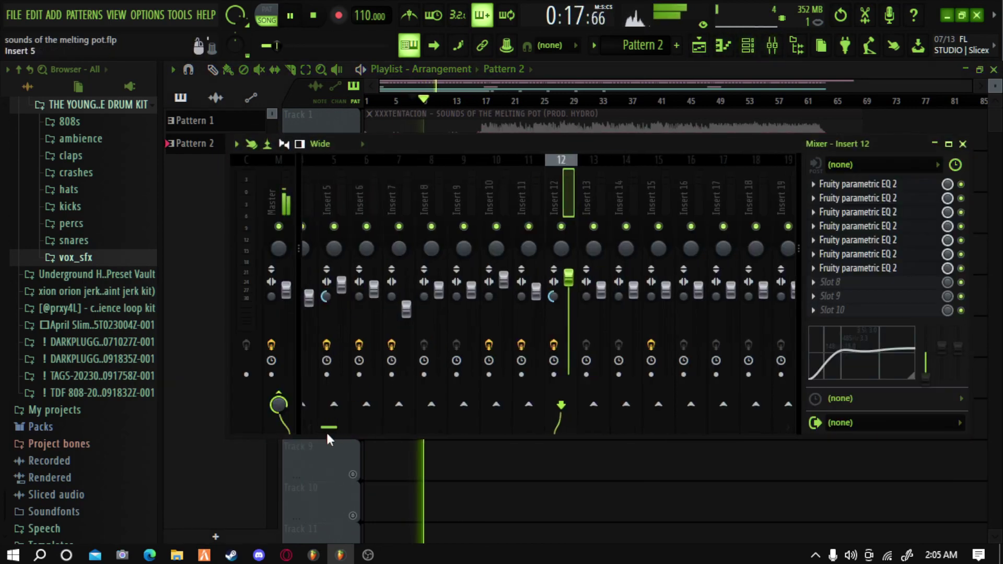
{"action": "left_click_drag", "start_coordinate": [326, 429], "coordinate": [314, 428]}
{"action": "left_click", "coordinate": [306, 193]}
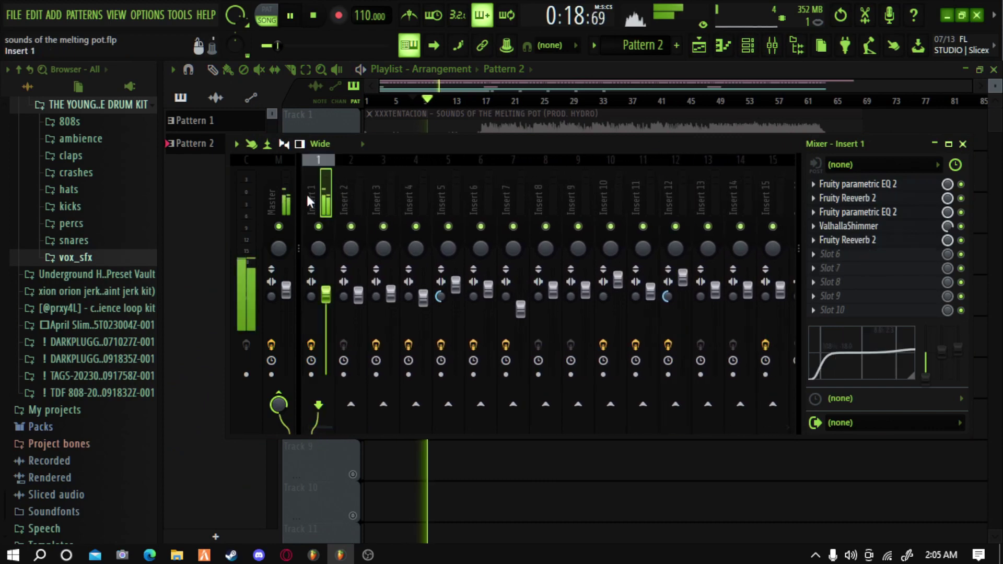
{"action": "left_click", "coordinate": [842, 184]}
{"action": "left_click", "coordinate": [910, 185]}
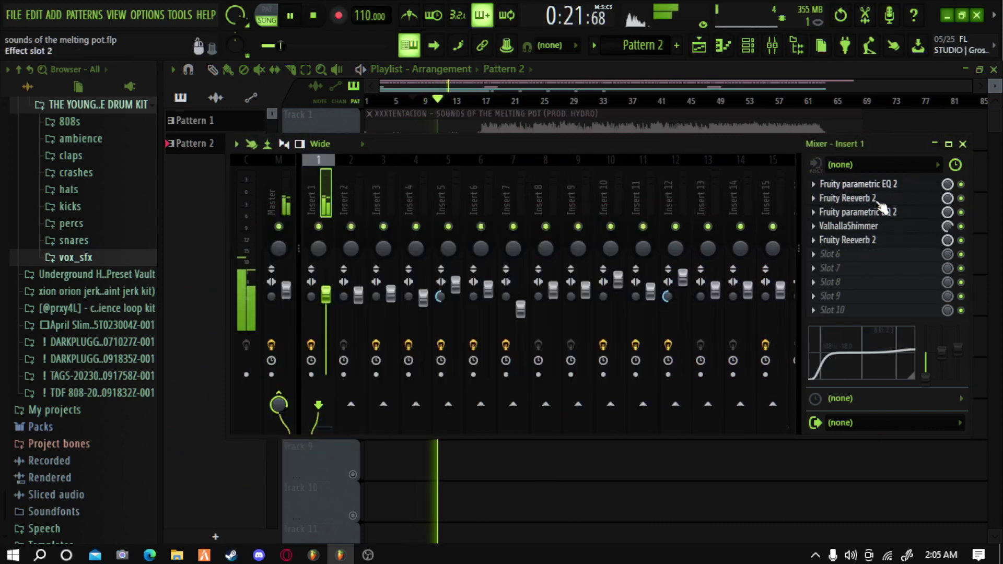
{"action": "left_click", "coordinate": [858, 201]}
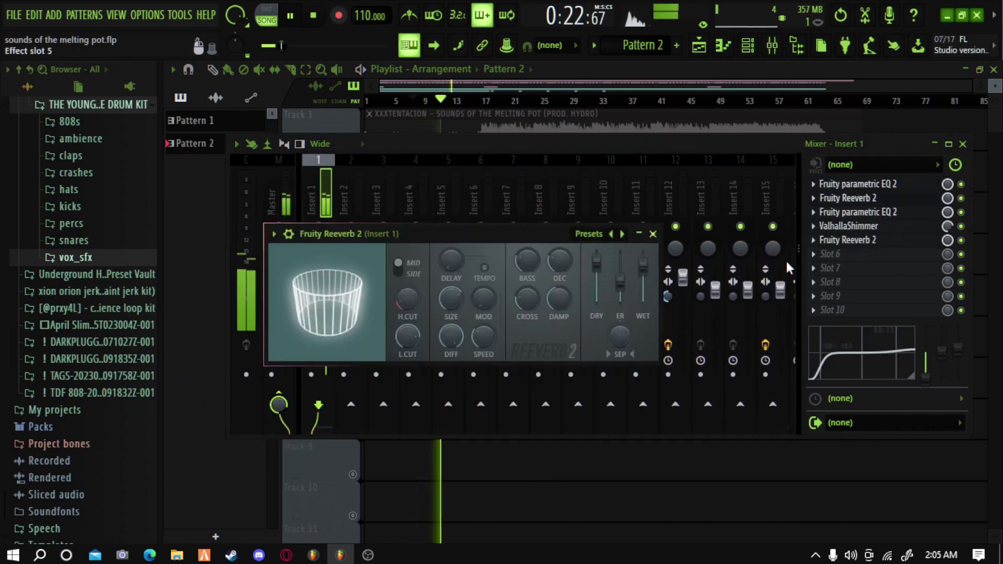
Examine Insert 1's second Fruity parametric EQ 2, ValhallaShimmer and last Fruity Reeverb 2, and close the mixer and plugin windows
{"action": "left_click", "coordinate": [846, 212]}
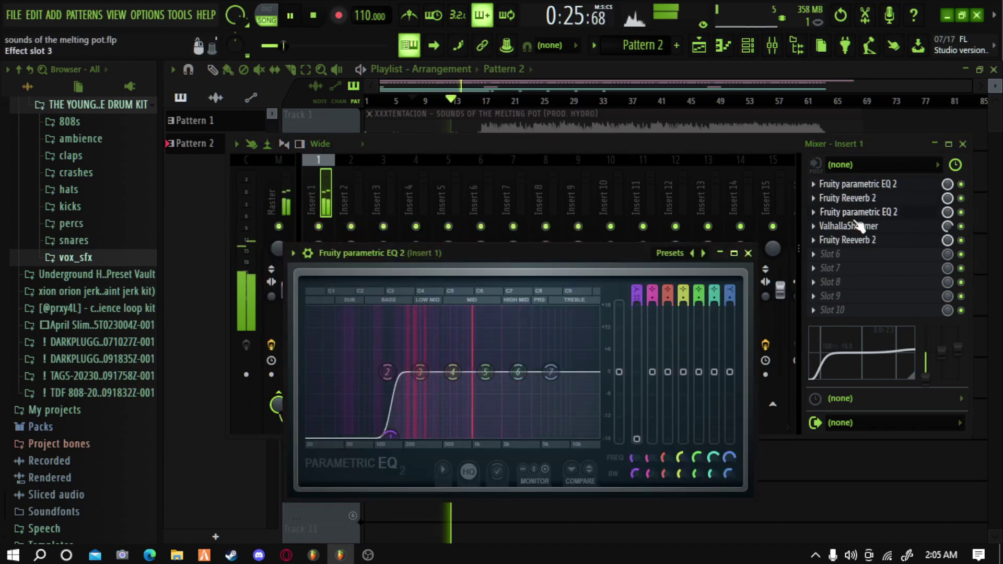
{"action": "left_click", "coordinate": [857, 225]}
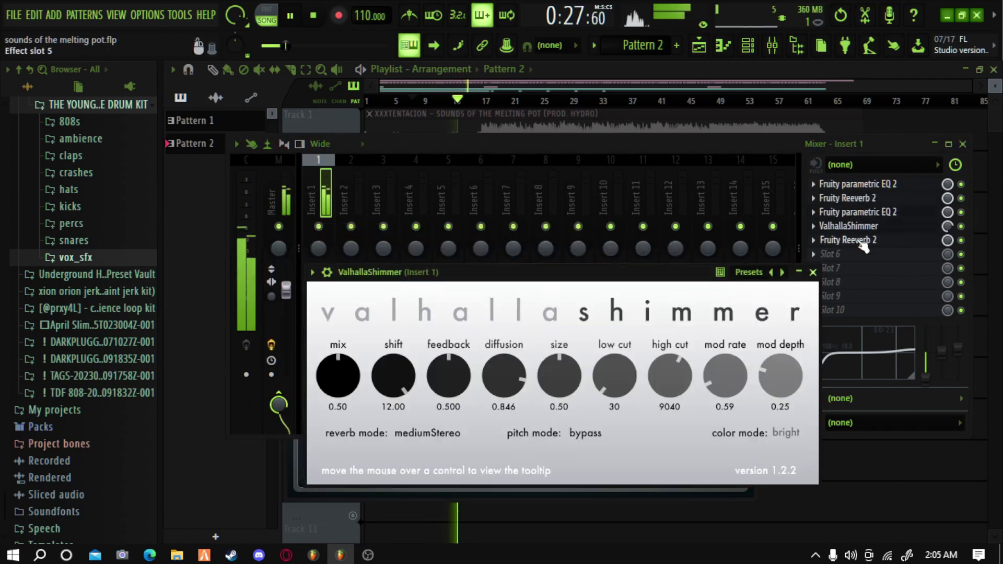
{"action": "left_click", "coordinate": [861, 242]}
{"action": "left_click", "coordinate": [545, 139]}
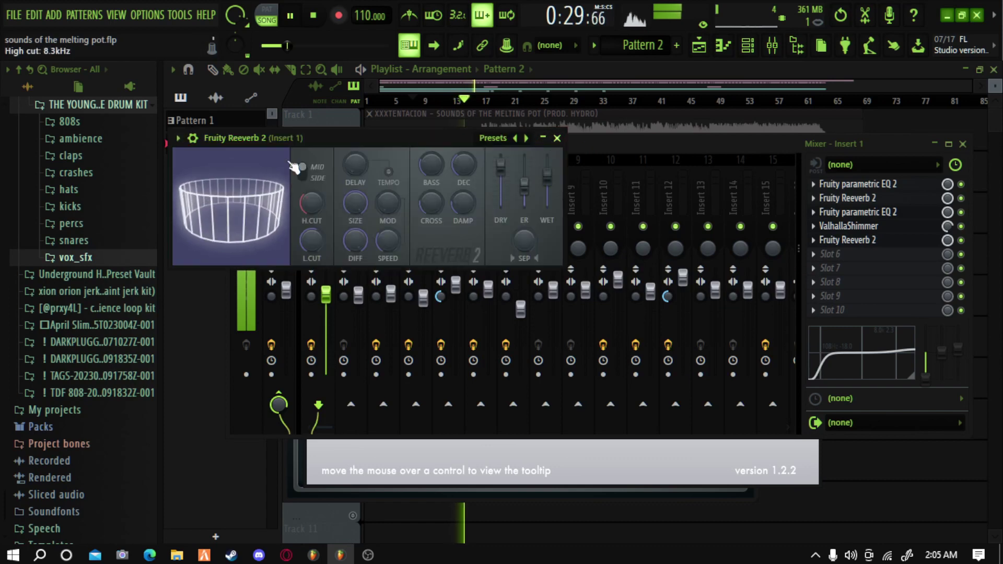
{"action": "left_click", "coordinate": [558, 138]}
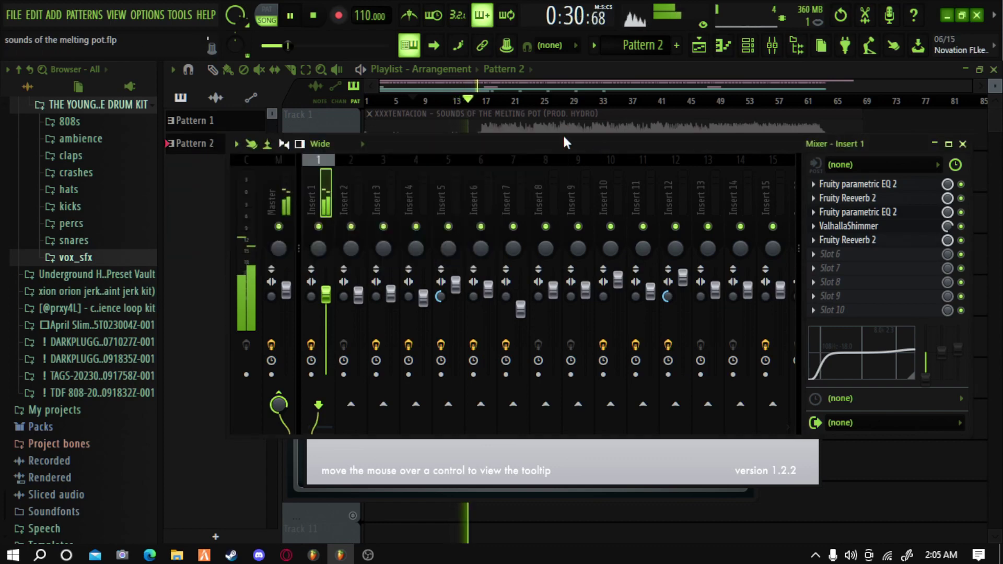
{"action": "left_click", "coordinate": [963, 144]}
{"action": "left_click", "coordinate": [813, 273]}
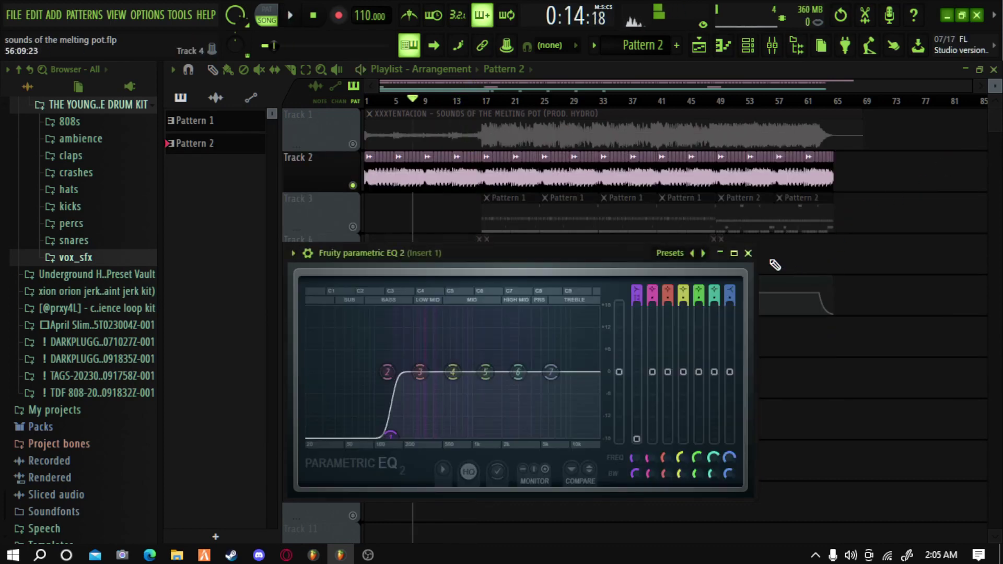
{"action": "left_click", "coordinate": [749, 254]}
Solo and play Track 4's opening clip and Track 6's American_History_X_Dinner_scene clip from the start of the arrangement
{"action": "scroll", "coordinate": [401, 87], "scroll_direction": "up", "scroll_amount": 5}
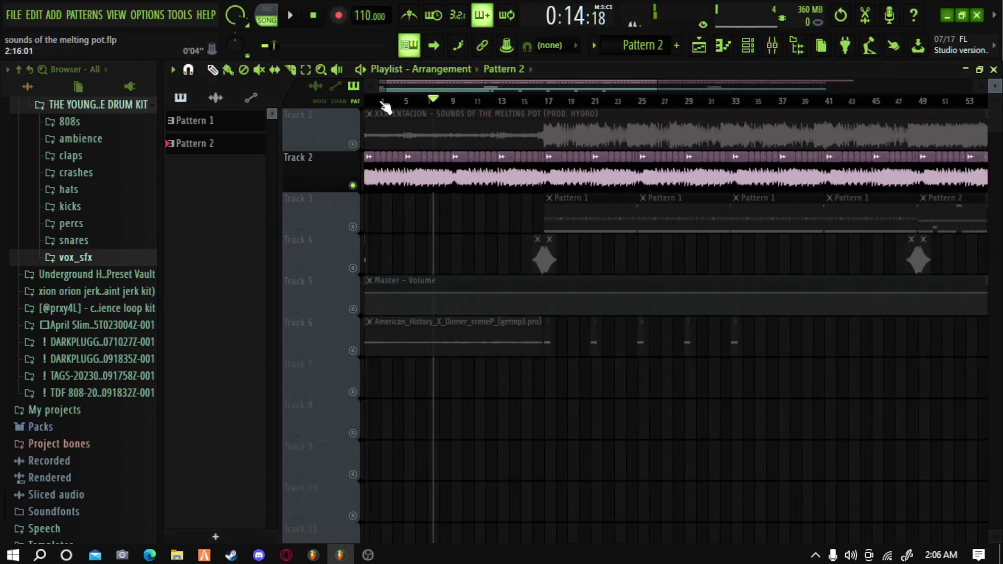
{"action": "right_click", "coordinate": [365, 272]}
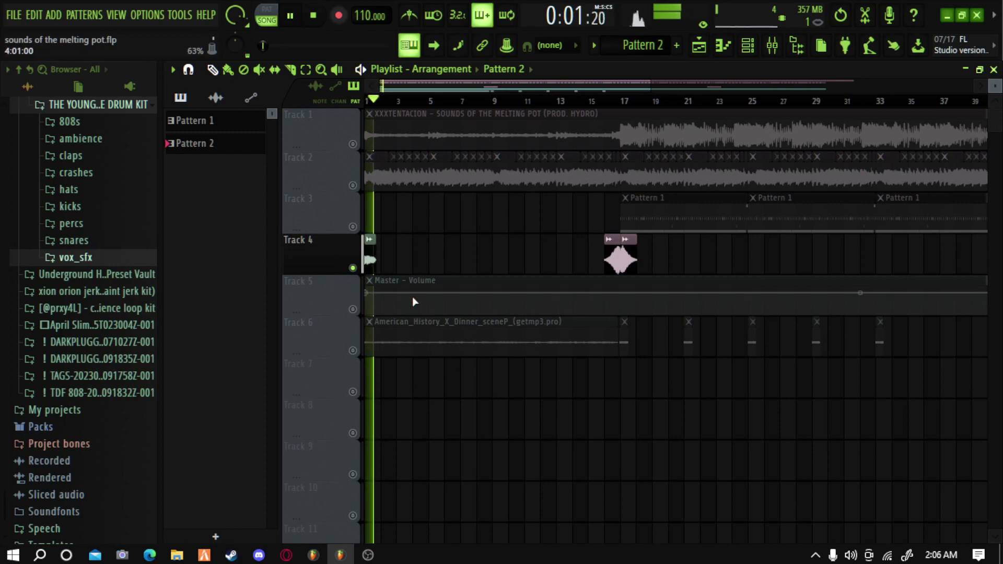
{"action": "right_click", "coordinate": [353, 351]}
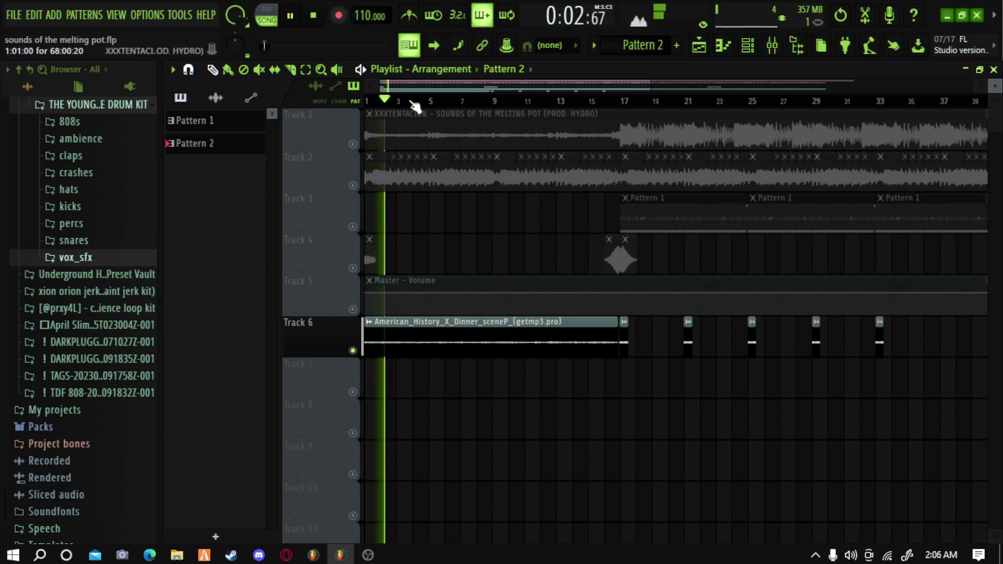
{"action": "scroll", "coordinate": [418, 106], "scroll_direction": "down", "scroll_amount": 4}
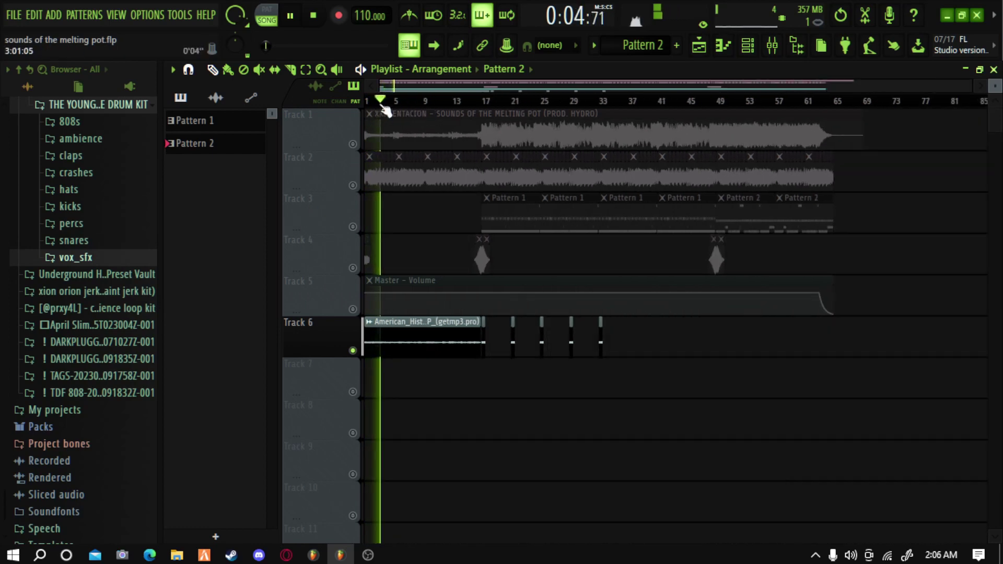
{"action": "scroll", "coordinate": [387, 102], "scroll_direction": "up", "scroll_amount": 2}
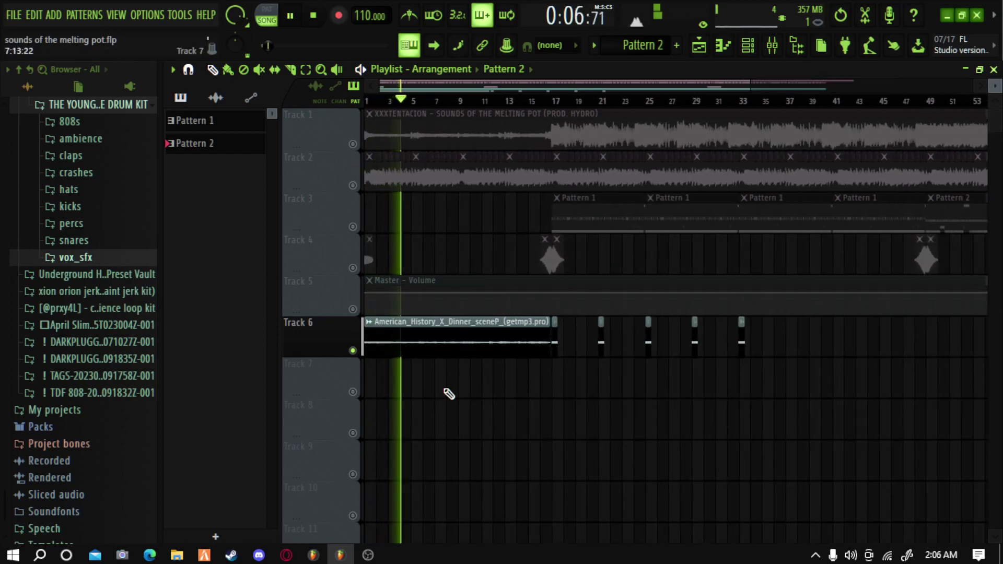
{"action": "scroll", "coordinate": [442, 105], "scroll_direction": "down", "scroll_amount": 2}
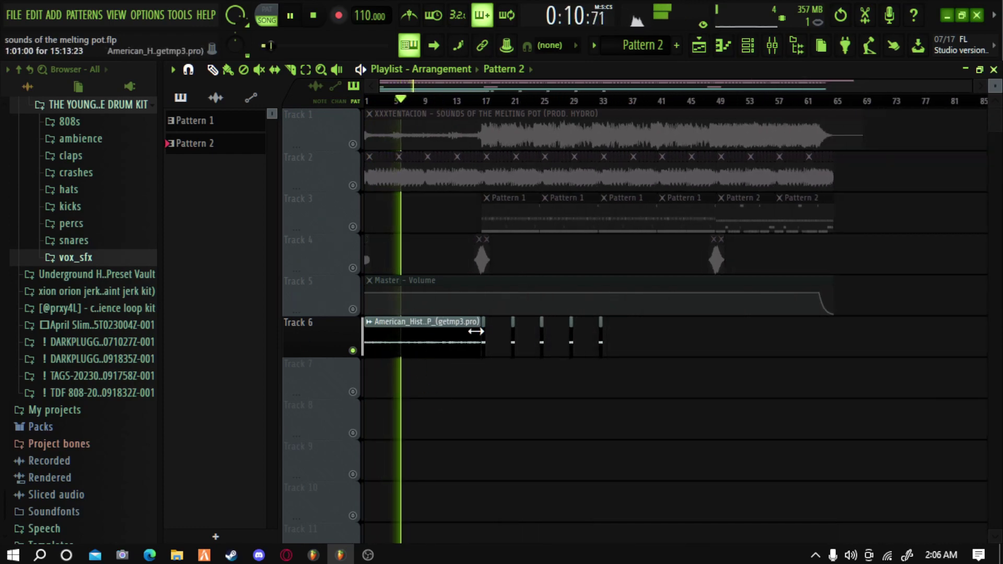
Stop playback, unsolo Track 6 and mute Track 1 so all the other tracks play
{"action": "key", "text": "space"}
{"action": "right_click", "coordinate": [354, 350]}
{"action": "left_click", "coordinate": [355, 144]}
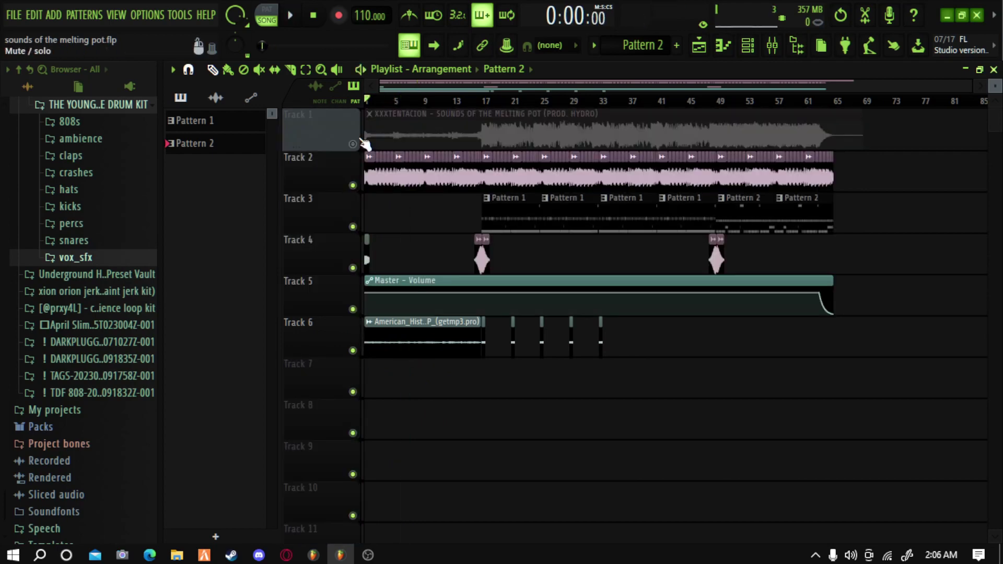
Play the arrangement with the mixer open and examine Insert 11's Fruity Reeverb 2 and Insert 12's first two Fruity parametric EQ 2 effects
{"action": "left_click", "coordinate": [778, 54]}
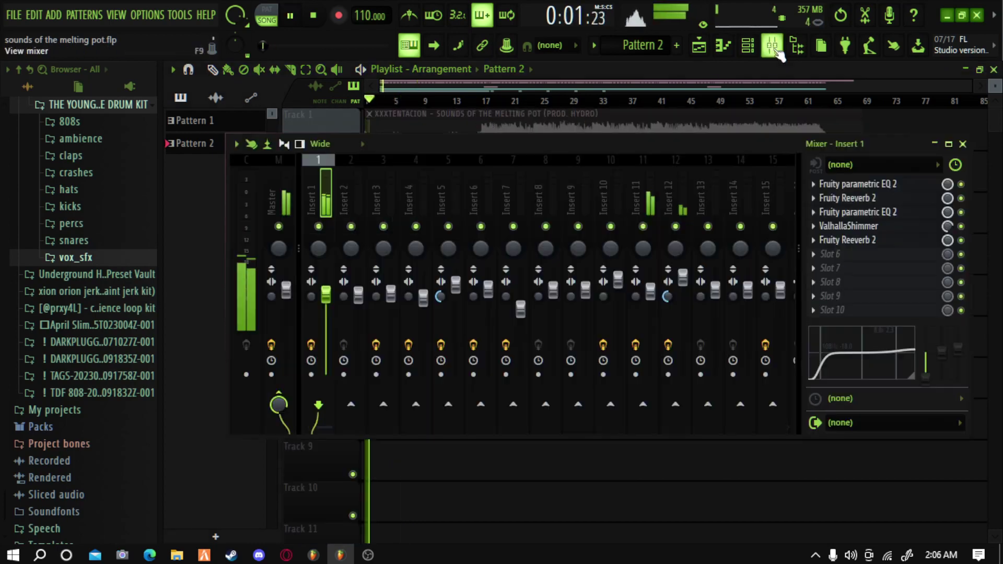
{"action": "left_click", "coordinate": [651, 211]}
{"action": "left_click", "coordinate": [836, 189]}
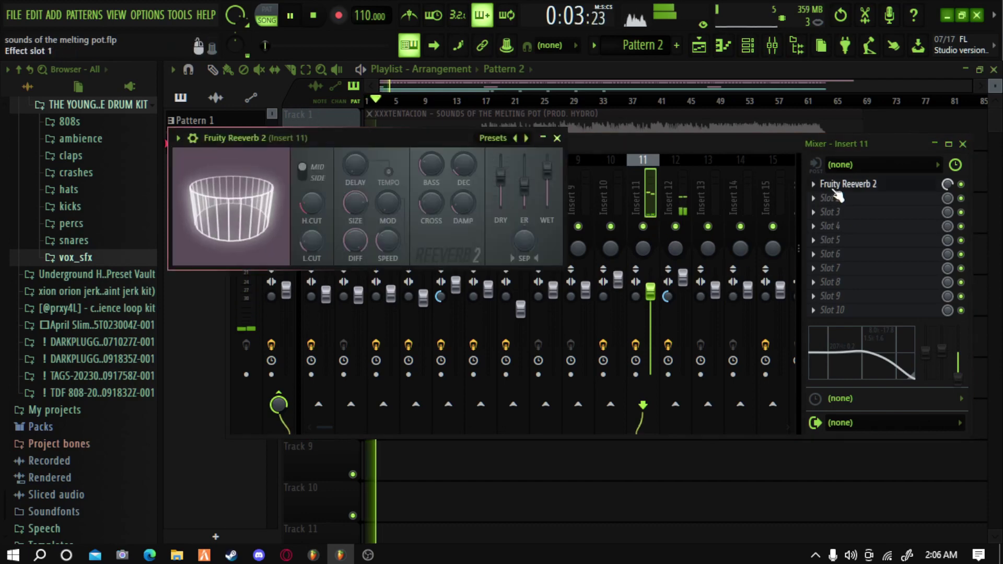
{"action": "left_click", "coordinate": [682, 207]}
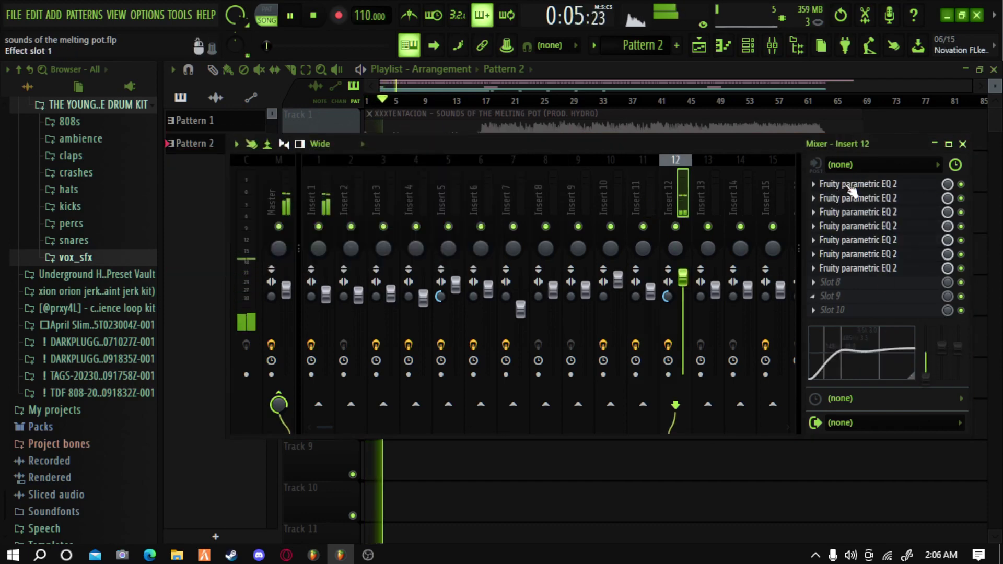
{"action": "left_click", "coordinate": [859, 185]}
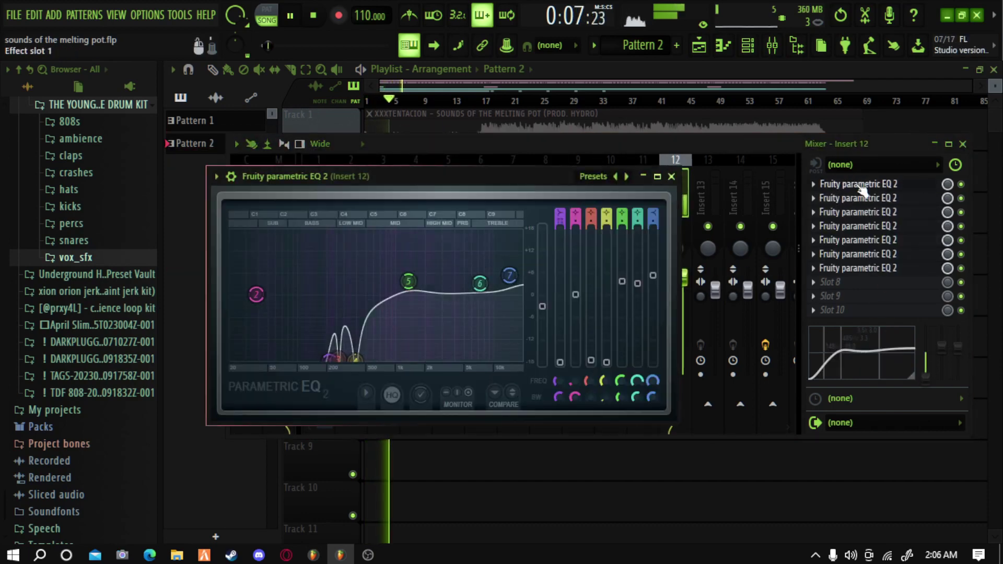
{"action": "left_click", "coordinate": [860, 199]}
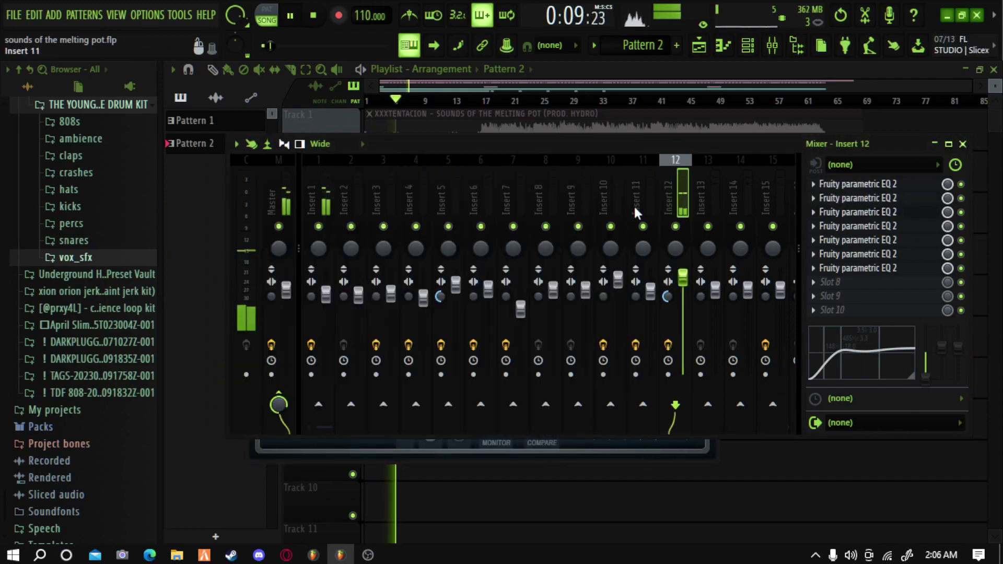
Check the effect slots of Inserts 1 and 2 and move the mixer below the playlist's Track 6
{"action": "left_click_drag", "start_coordinate": [685, 145], "coordinate": [665, 183]}
{"action": "left_click", "coordinate": [711, 215]}
{"action": "left_click", "coordinate": [312, 230]}
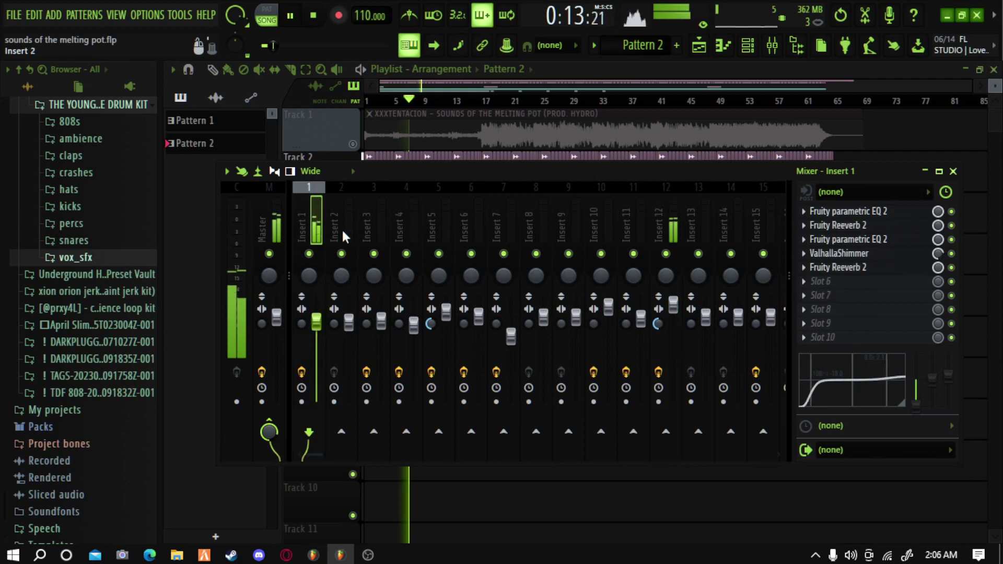
{"action": "left_click", "coordinate": [339, 230]}
{"action": "left_click_drag", "start_coordinate": [436, 170], "coordinate": [459, 372]}
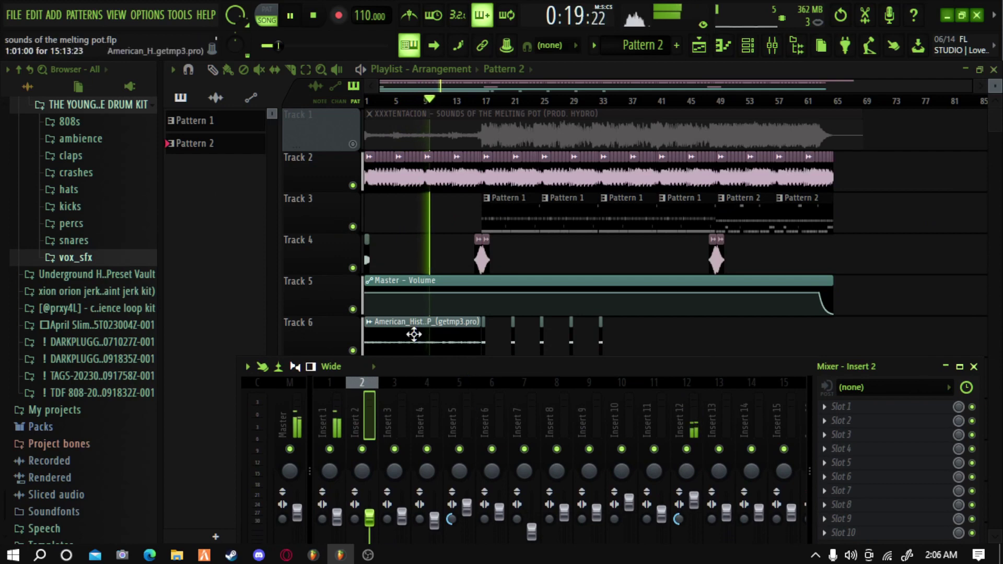
{"action": "scroll", "coordinate": [407, 259], "scroll_direction": "down", "scroll_amount": 1}
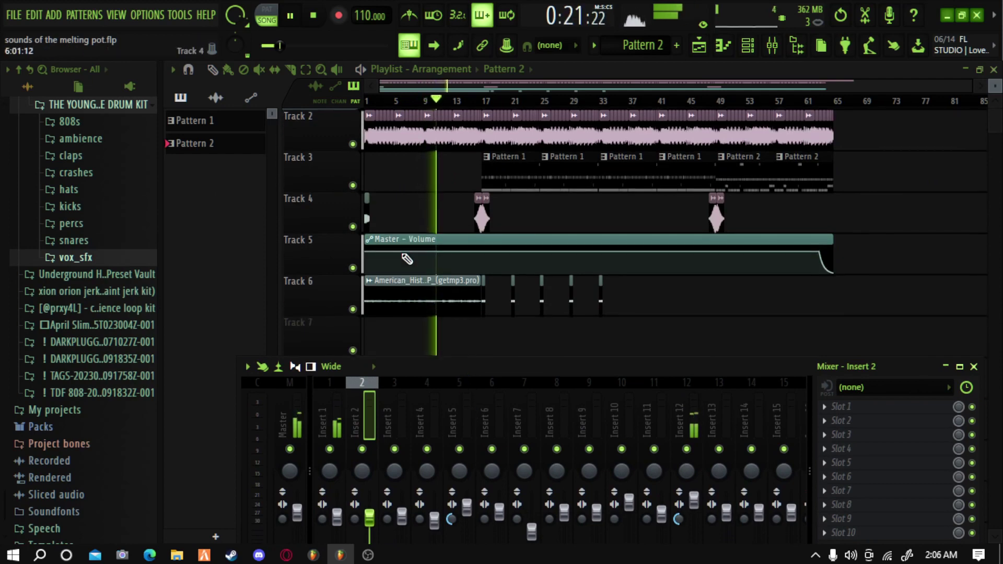
{"action": "left_click_drag", "start_coordinate": [427, 360], "coordinate": [422, 321]}
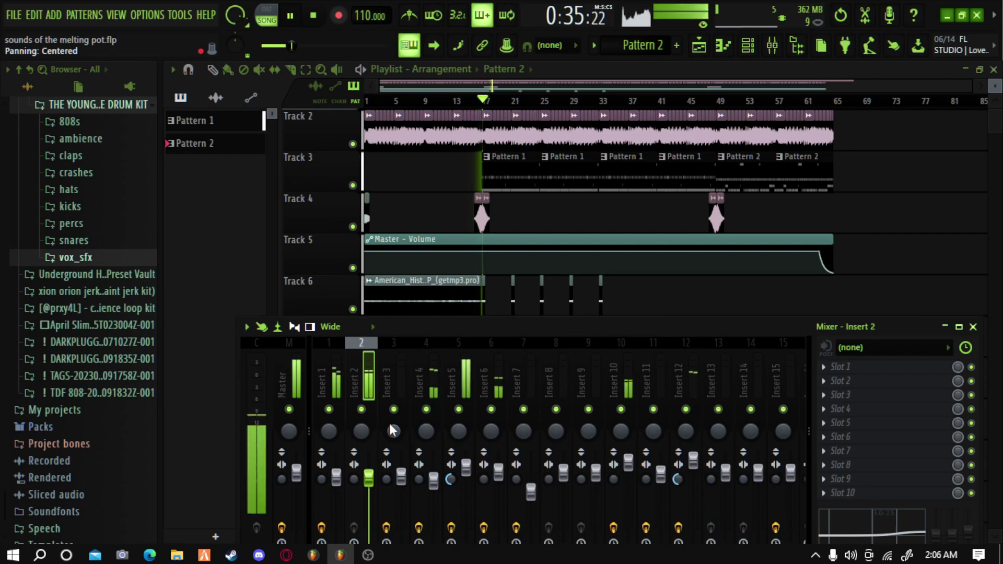
Examine Insert 3's Fruity Reeverb 2 and Insert 4's Fruity parametric EQ 2 during playback
{"action": "left_click", "coordinate": [394, 385]}
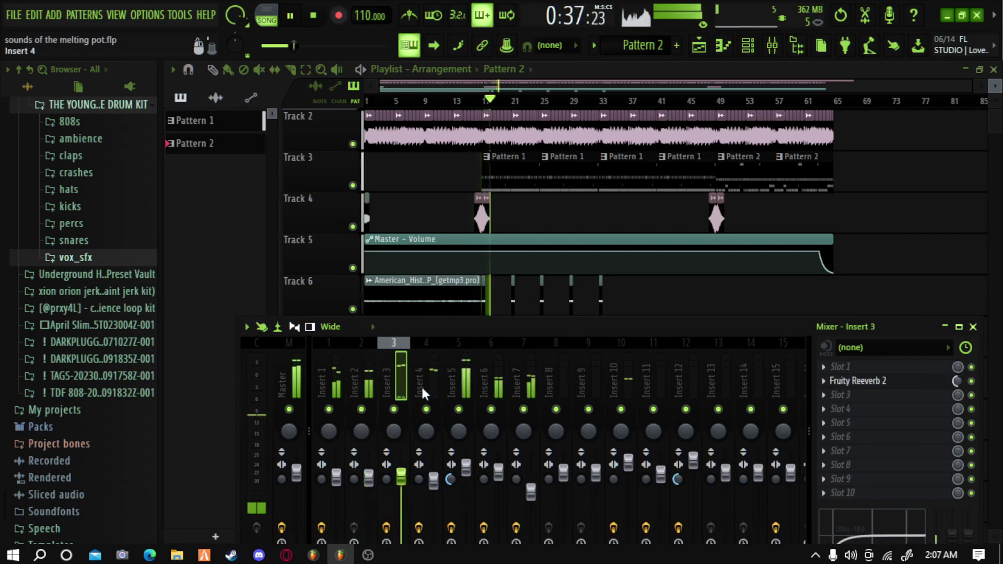
{"action": "left_click", "coordinate": [886, 387]}
{"action": "left_click", "coordinate": [888, 387]}
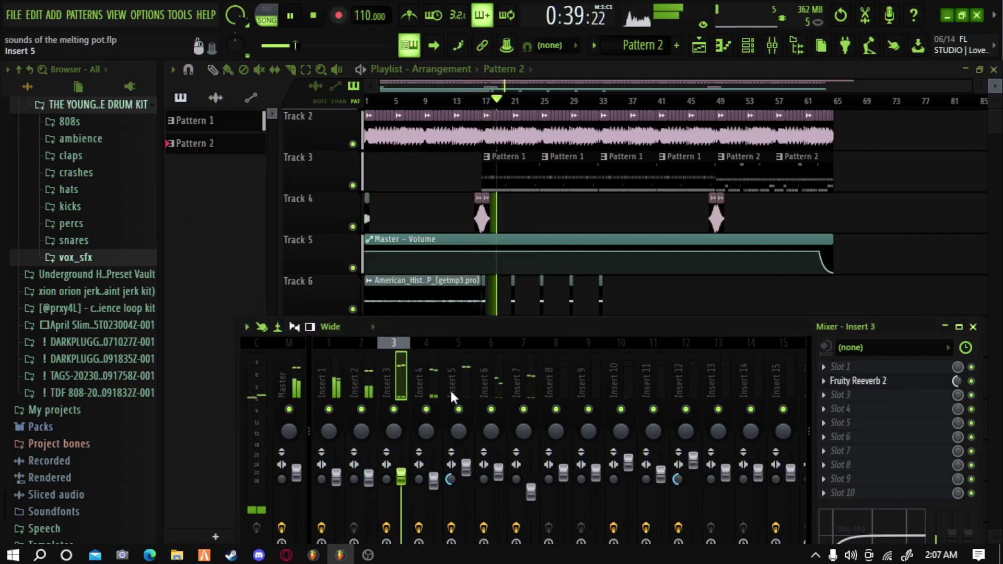
{"action": "left_click", "coordinate": [421, 384]}
{"action": "left_click", "coordinate": [882, 368]}
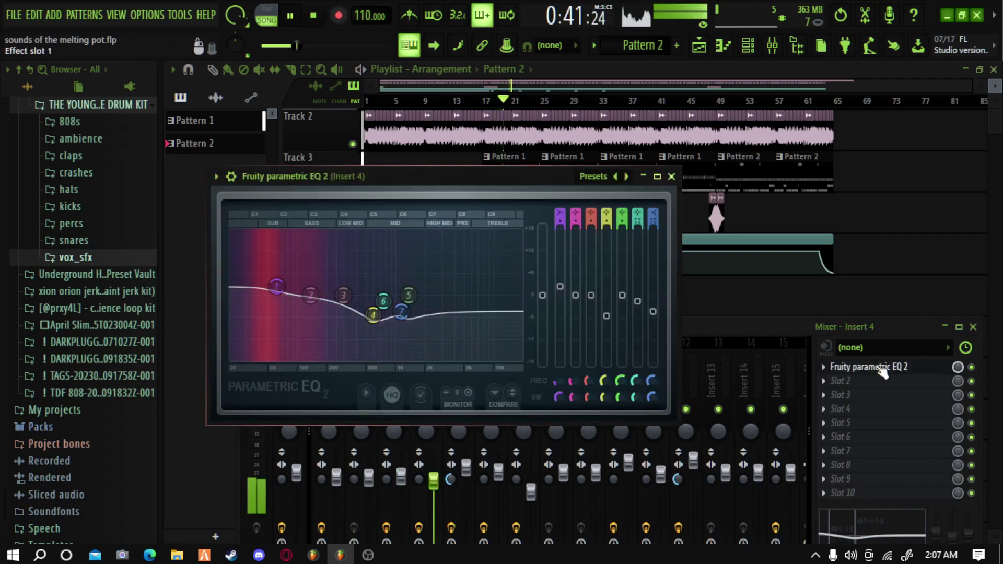
{"action": "left_click", "coordinate": [881, 369]}
Examine Insert 5's two Fruity parametric EQ 2 effects and its Fruity Bass Boost
{"action": "left_click", "coordinate": [455, 404]}
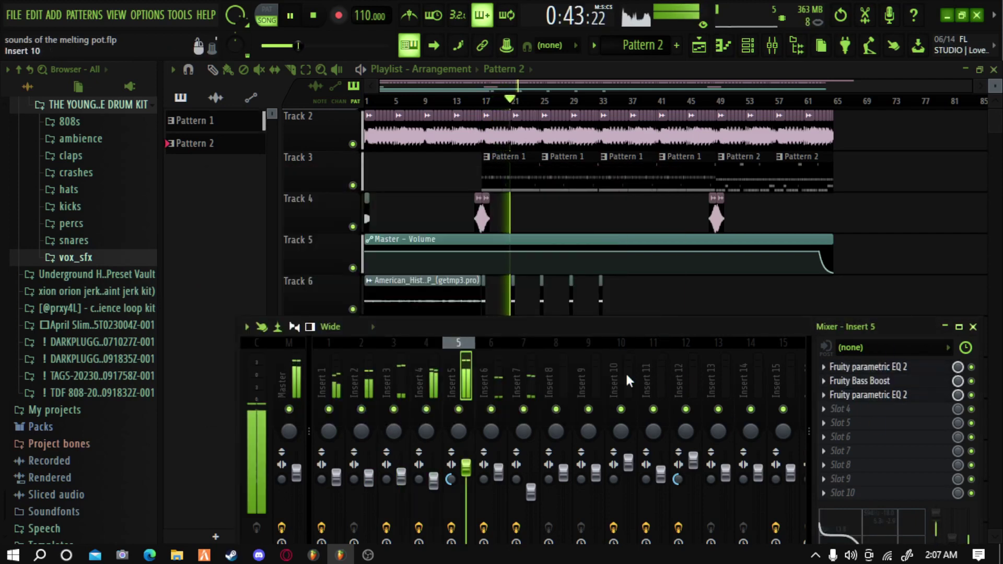
{"action": "left_click", "coordinate": [876, 369]}
{"action": "left_click", "coordinate": [878, 370]}
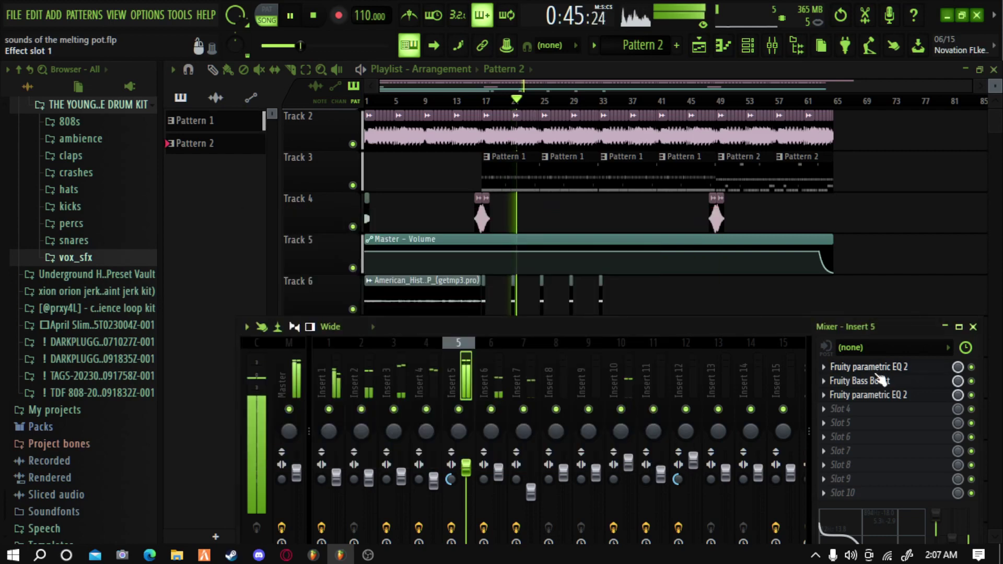
{"action": "left_click", "coordinate": [884, 382]}
{"action": "left_click", "coordinate": [883, 382]}
{"action": "left_click", "coordinate": [888, 396]}
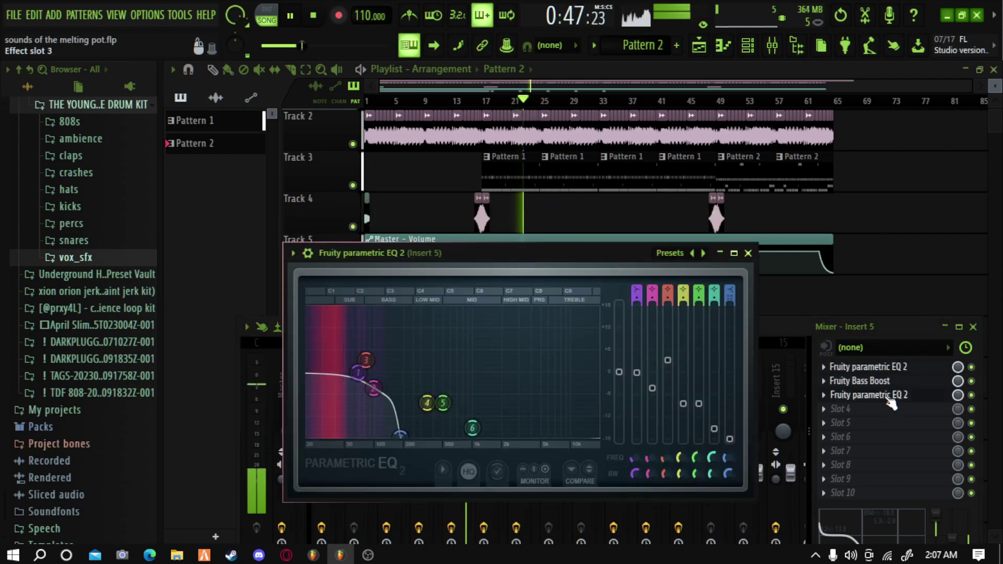
{"action": "left_click", "coordinate": [888, 396]}
Examine the Fruity Reeverb 2 settings on Insert 6 and close the plugin window
{"action": "left_click", "coordinate": [493, 390]}
{"action": "left_click", "coordinate": [863, 368]}
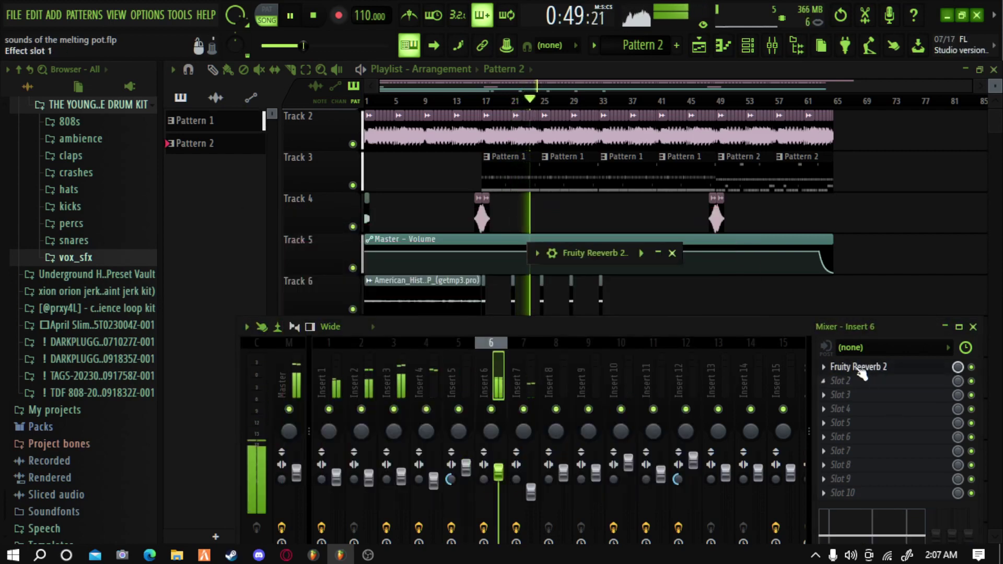
{"action": "left_click", "coordinate": [657, 253]}
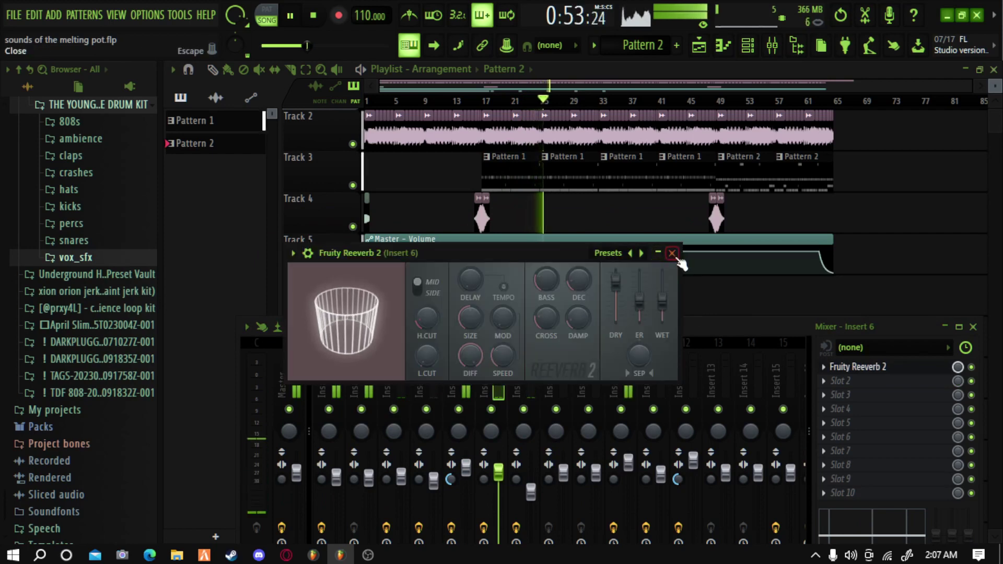
{"action": "left_click", "coordinate": [673, 253]}
Check Insert 7 and Insert 10, including Insert 10's second Fruity parametric EQ 2, and close the mixer
{"action": "left_click", "coordinate": [525, 363]}
{"action": "left_click", "coordinate": [630, 376]}
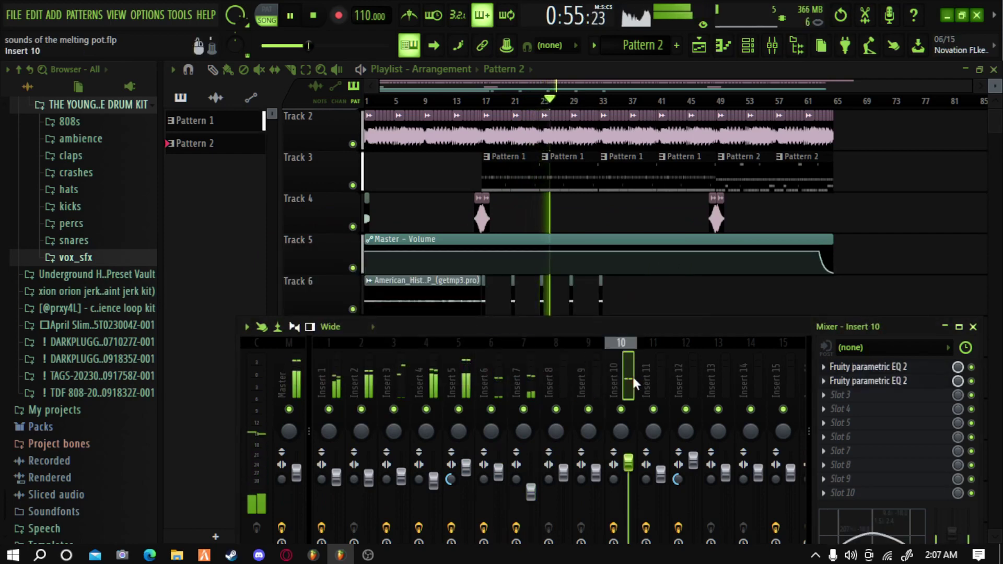
{"action": "left_click", "coordinate": [868, 376]}
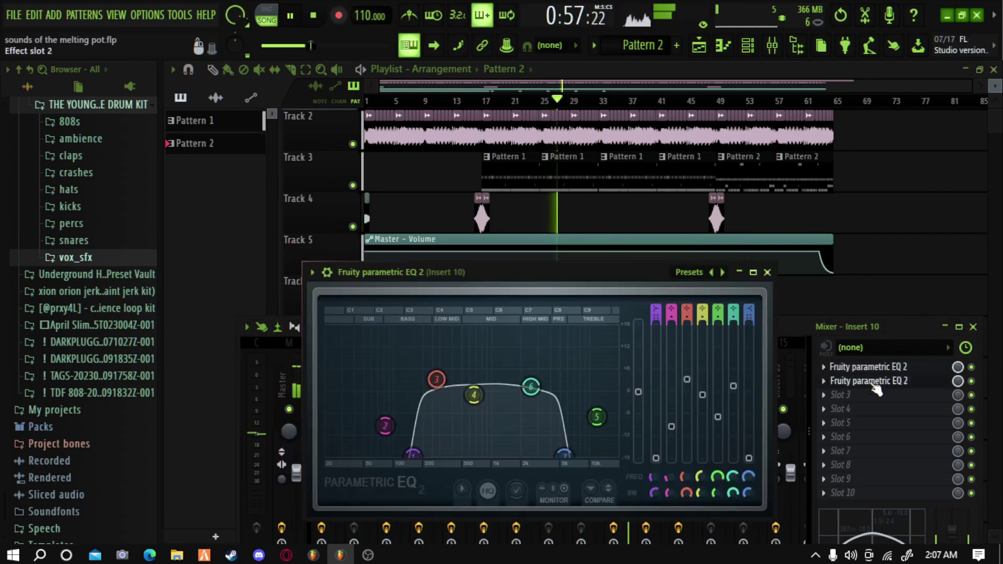
{"action": "left_click", "coordinate": [896, 380]}
{"action": "left_click", "coordinate": [973, 327]}
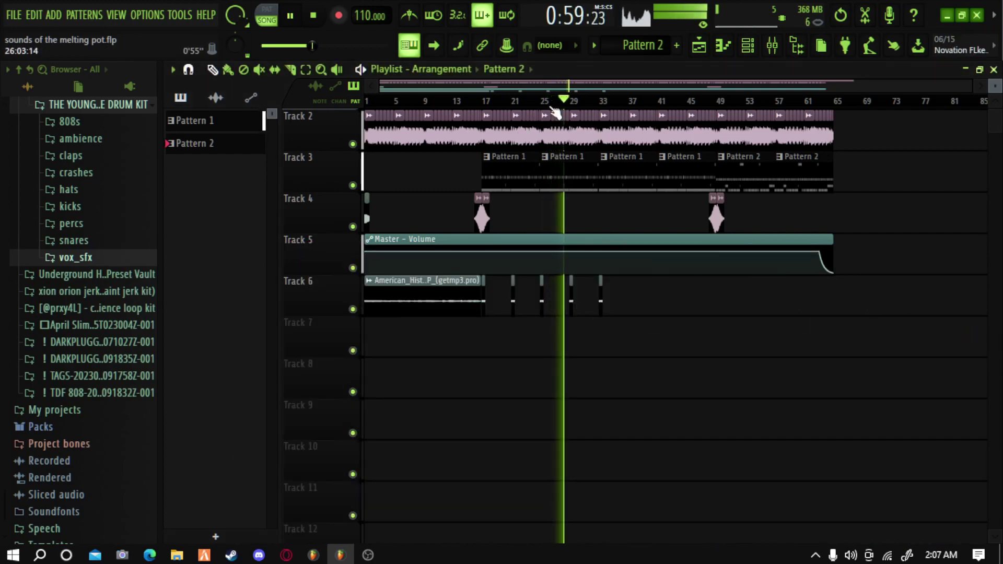
Play the arrangement through to its end, stop playback and switch to OBS
{"action": "scroll", "coordinate": [751, 385], "scroll_direction": "up", "scroll_amount": 1}
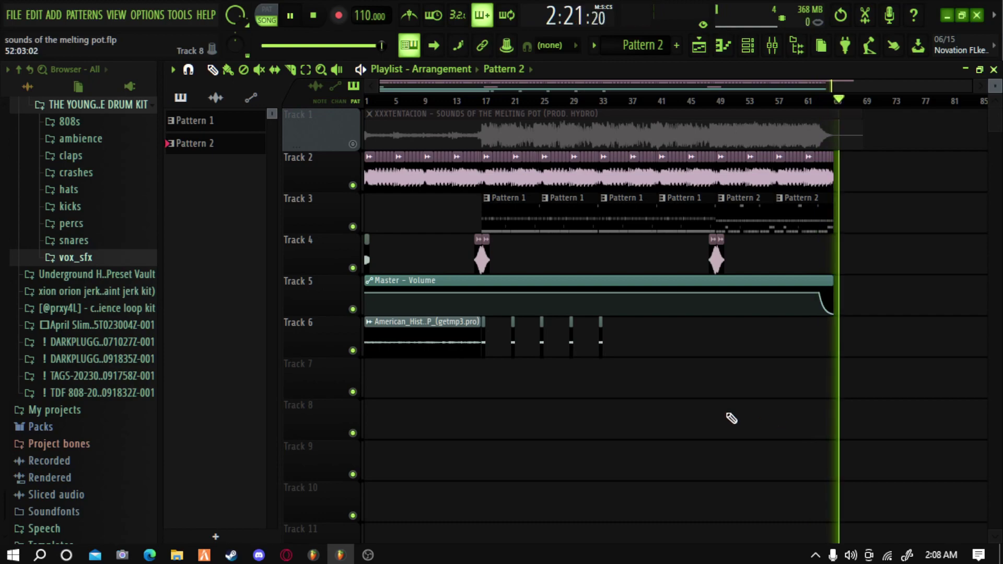
{"action": "key", "text": "space"}
{"action": "left_click", "coordinate": [378, 557]}
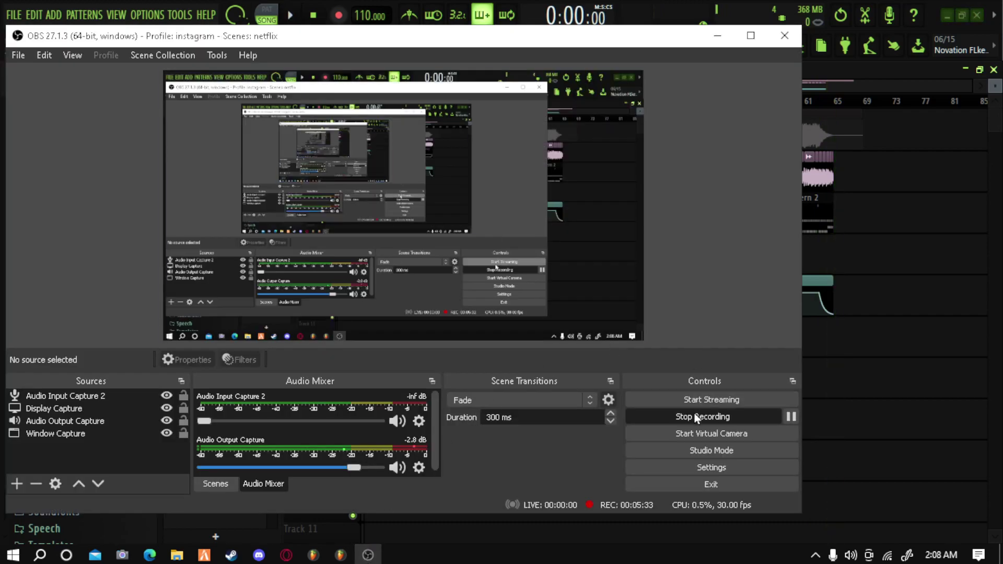